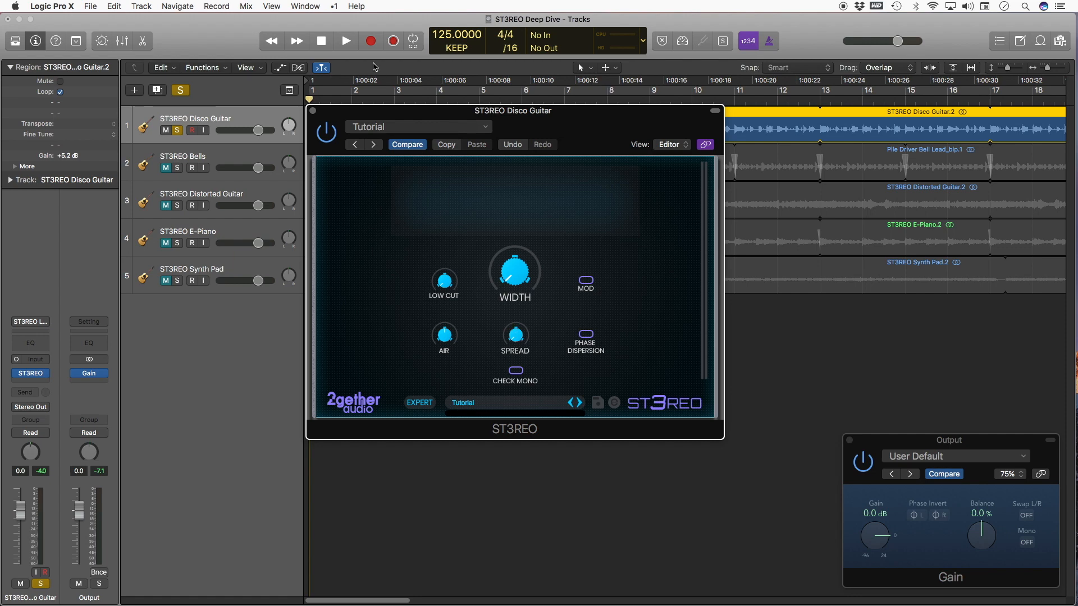
Play the soloed Disco Guitar track, widen it with ST3REO's Width and Spread, and stop playback.
{"action": "left_click", "coordinate": [349, 43]}
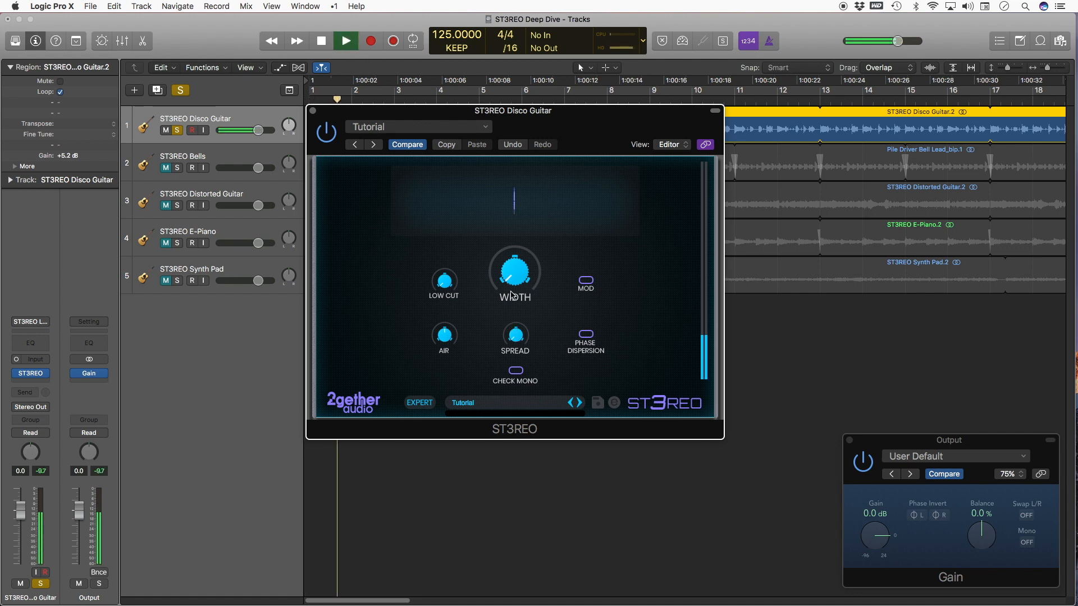
{"action": "left_click_drag", "start_coordinate": [515, 275], "coordinate": [520, 202]}
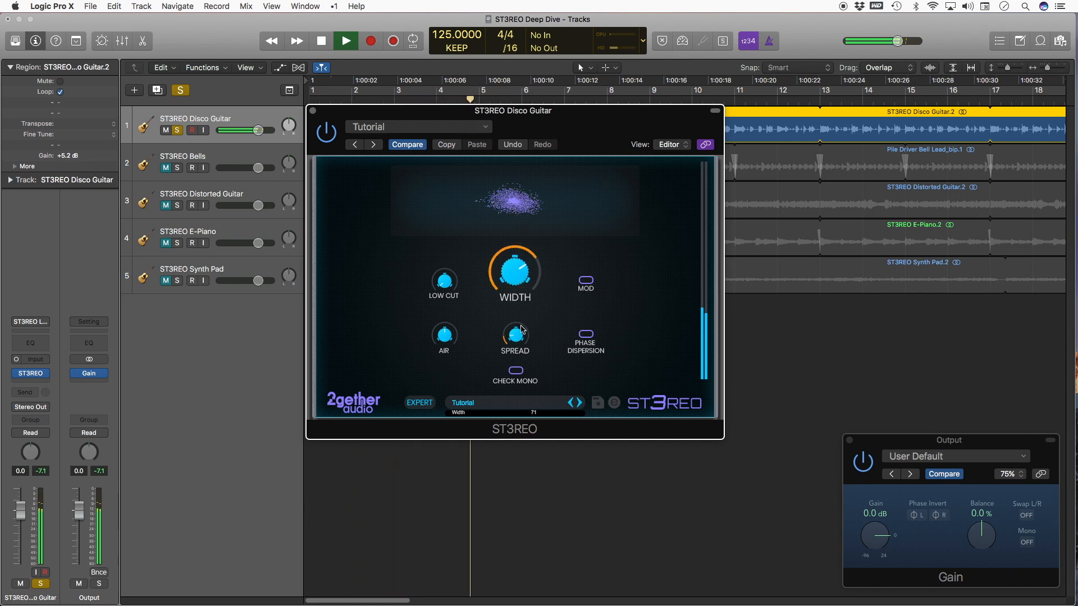
{"action": "left_click_drag", "start_coordinate": [520, 332], "coordinate": [515, 272]}
{"action": "key", "text": "space"}
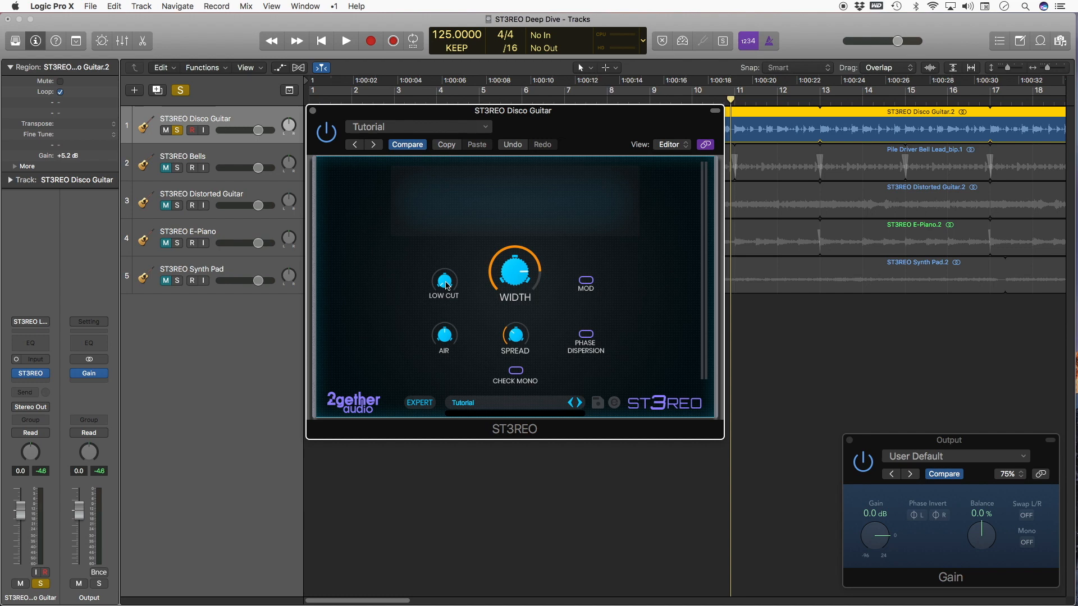
Resume playback, raise the Disco Guitar's Low Cut to 2.76 kHz, and set its Width to 100.
{"action": "key", "text": "space"}
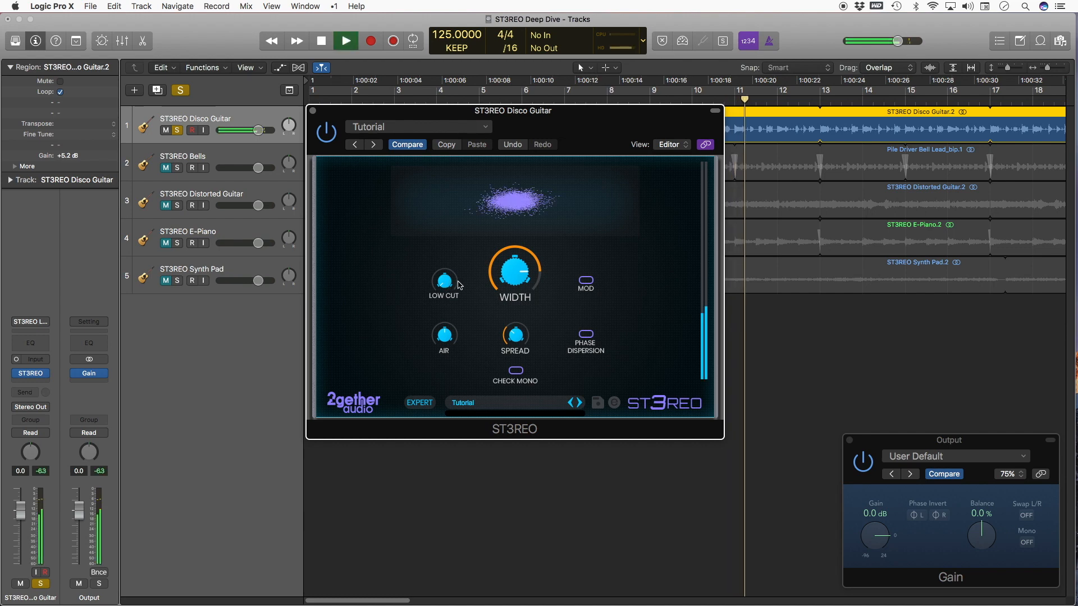
{"action": "left_click_drag", "start_coordinate": [444, 283], "coordinate": [448, 203]}
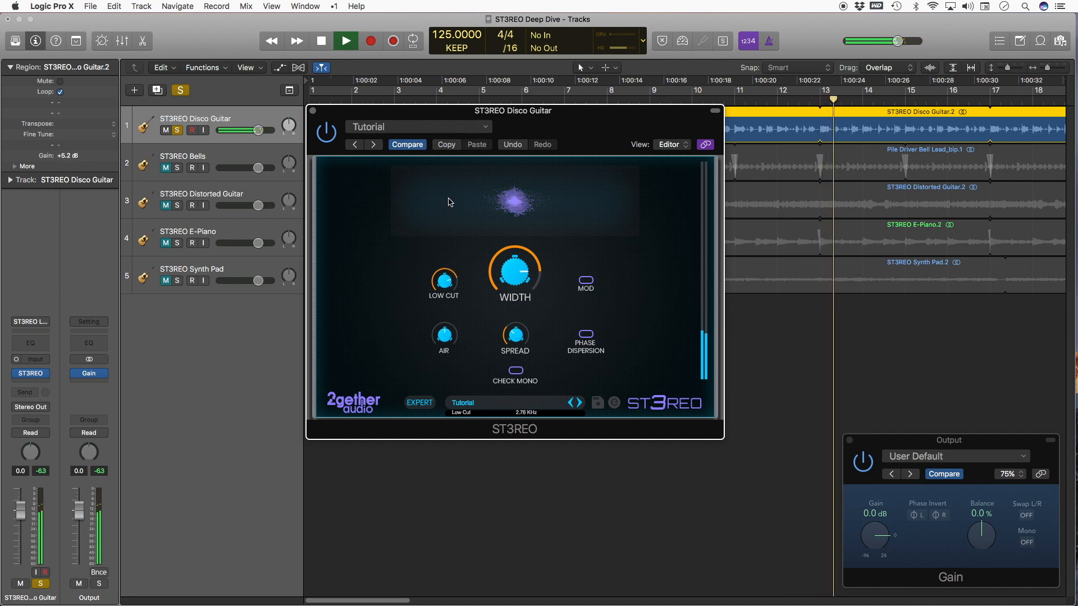
{"action": "left_click_drag", "start_coordinate": [521, 275], "coordinate": [521, 269]}
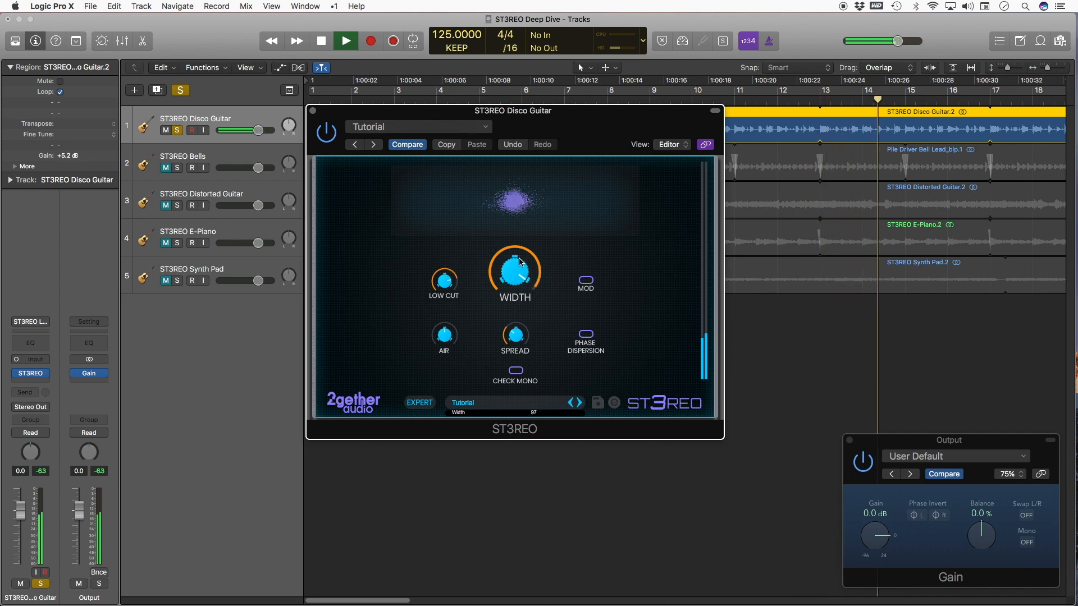
{"action": "mouse_move", "coordinate": [515, 269]}
{"action": "left_mouse_down"}
{"action": "mouse_move", "coordinate": [523, 355]}
{"action": "mouse_move", "coordinate": [528, 276]}
{"action": "left_mouse_up"}
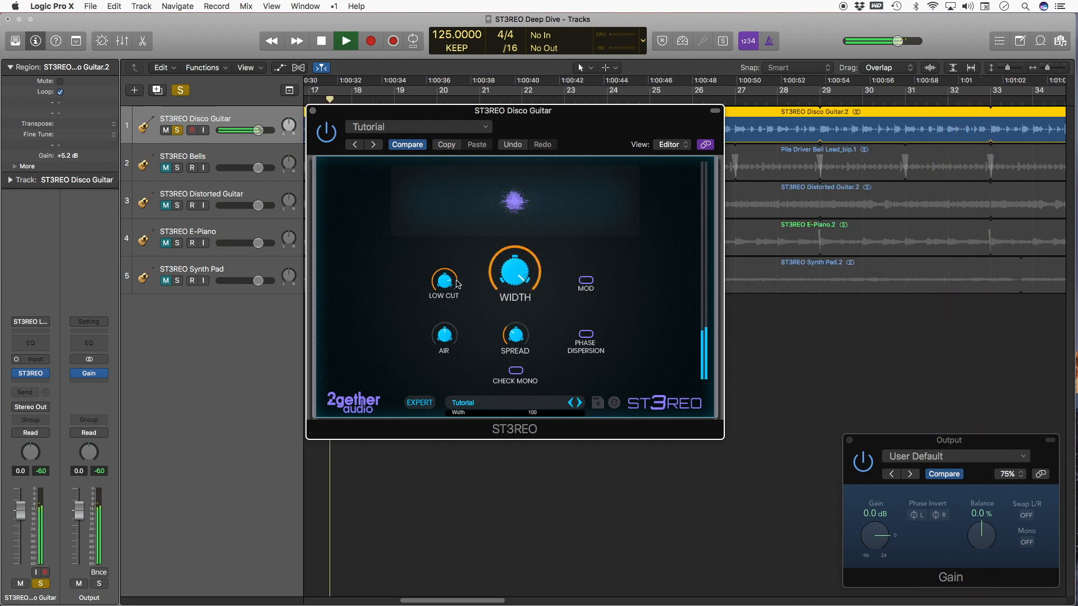
Set the Disco Guitar's Width to 86, Low Cut to 30.88 Hz and Spread to 82.
{"action": "left_click_drag", "start_coordinate": [512, 271], "coordinate": [506, 307]}
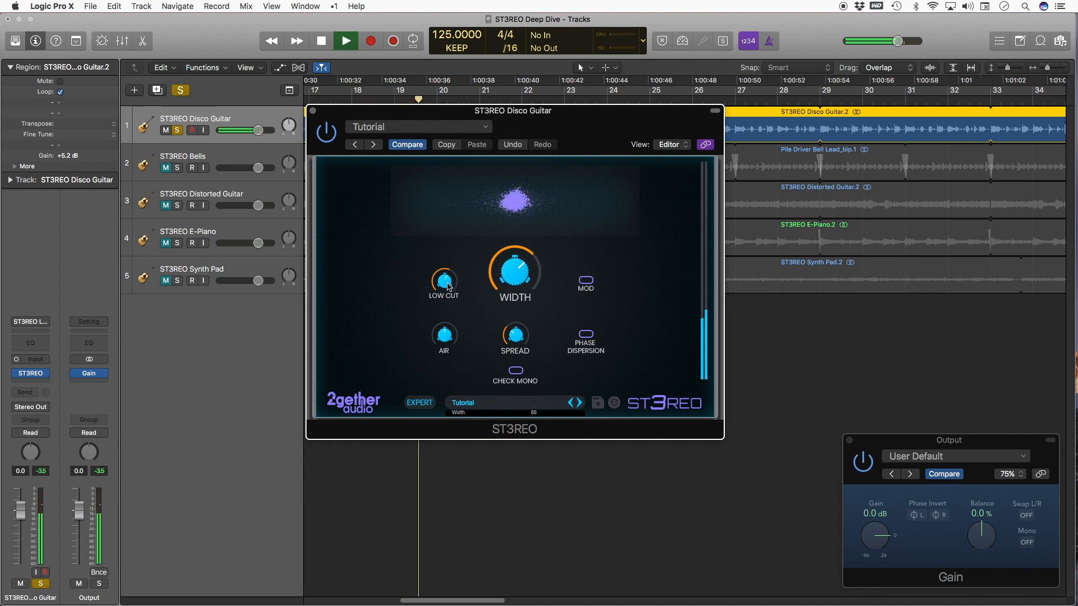
{"action": "left_click_drag", "start_coordinate": [448, 286], "coordinate": [498, 292]}
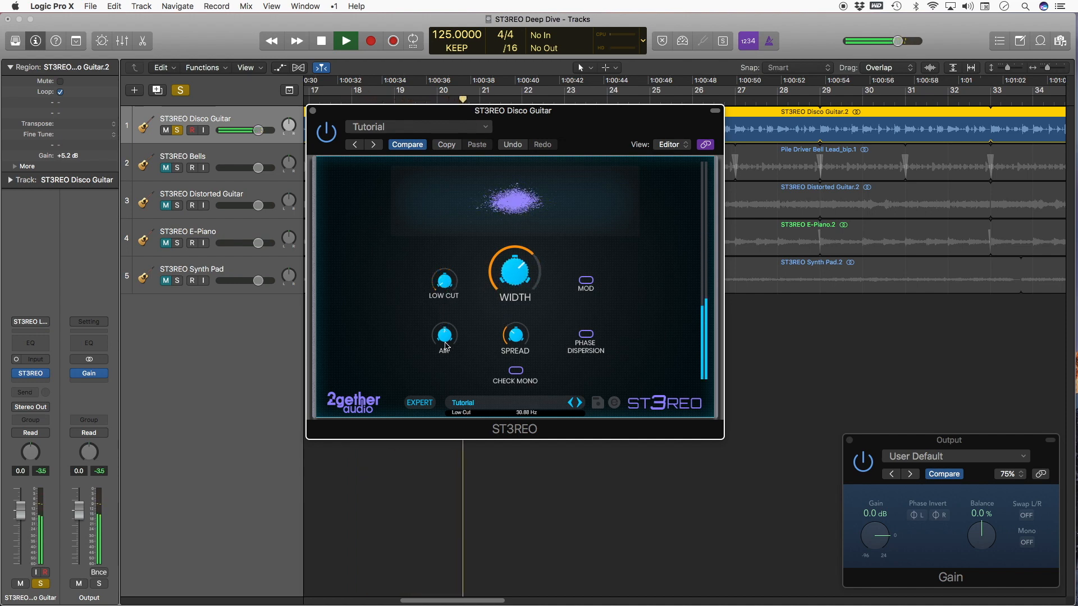
{"action": "left_click_drag", "start_coordinate": [516, 339], "coordinate": [526, 297]}
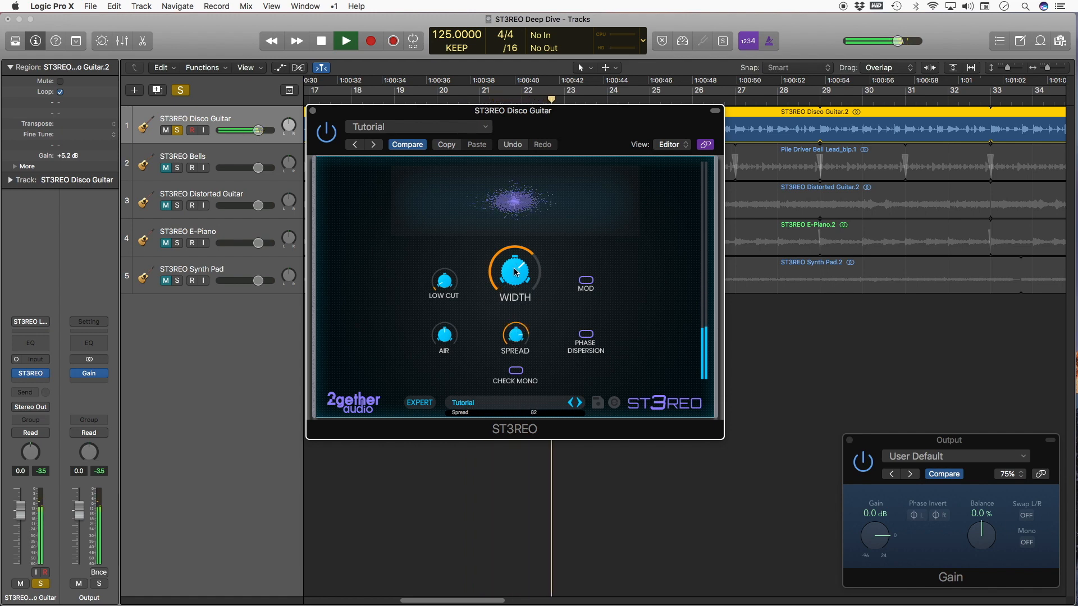
Raise the Disco Guitar's Low Cut again, set Width to 92, and stop playback.
{"action": "left_click_drag", "start_coordinate": [448, 286], "coordinate": [462, 230]}
{"action": "left_click_drag", "start_coordinate": [514, 272], "coordinate": [515, 242]}
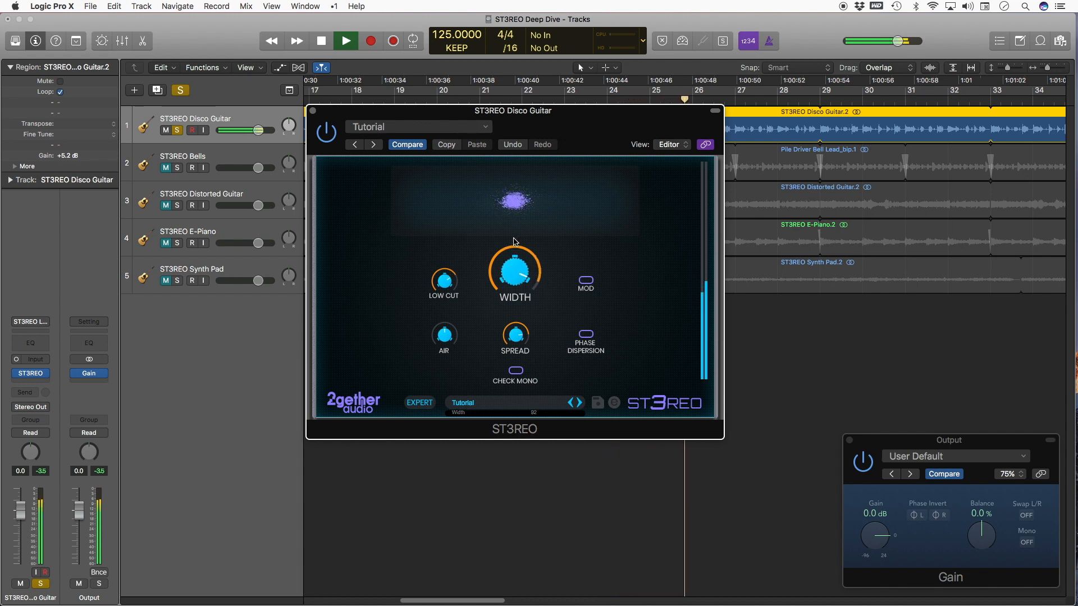
{"action": "key", "text": "space"}
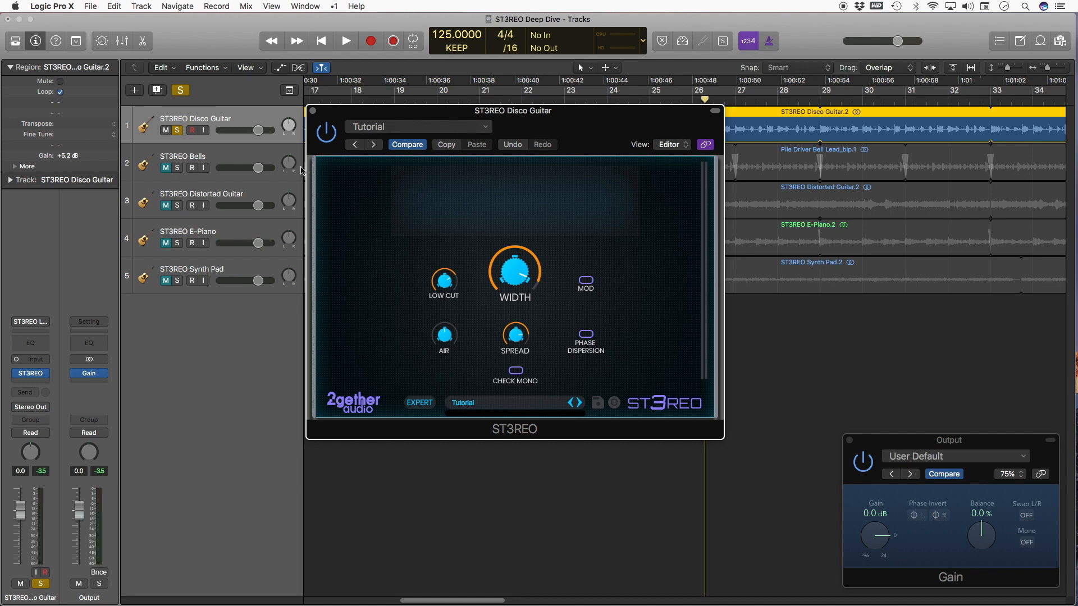
Select and solo the ST3REO Bells track, and remove the solo from the Disco Guitar.
{"action": "left_click", "coordinate": [205, 157]}
{"action": "left_click", "coordinate": [179, 168]}
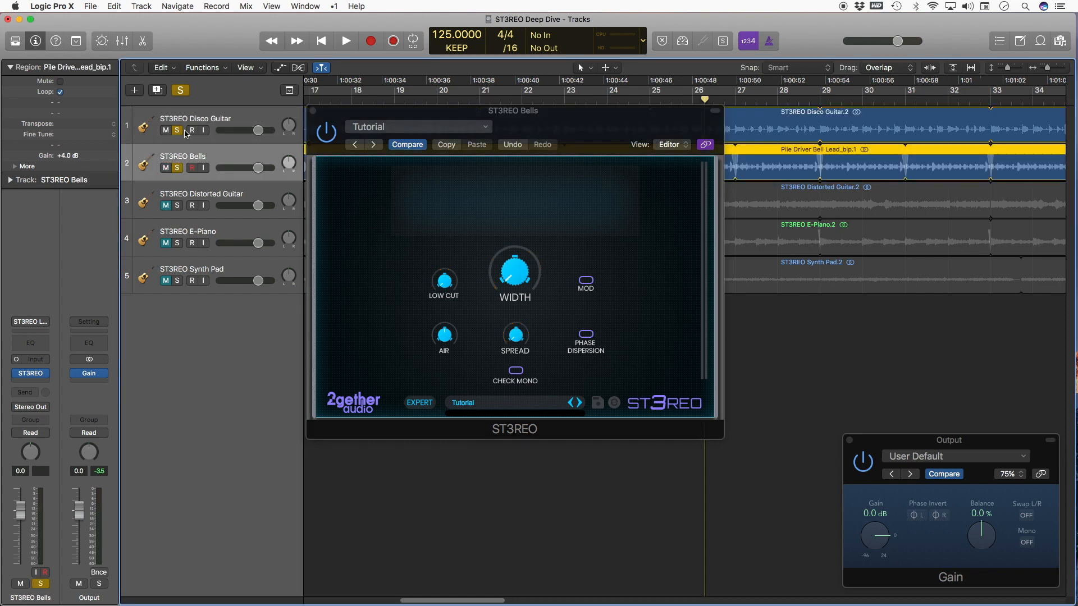
{"action": "left_click", "coordinate": [177, 131]}
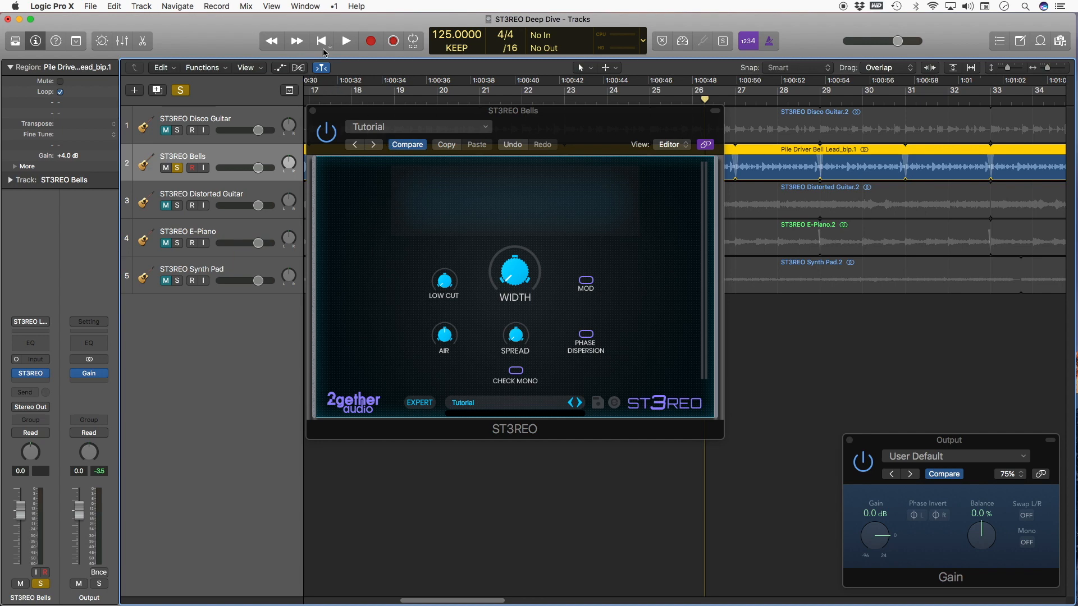
Play the Bells track, raise its Width and Spread fully enough for a wide image, and set Air to -12.0 dB.
{"action": "left_click", "coordinate": [345, 42]}
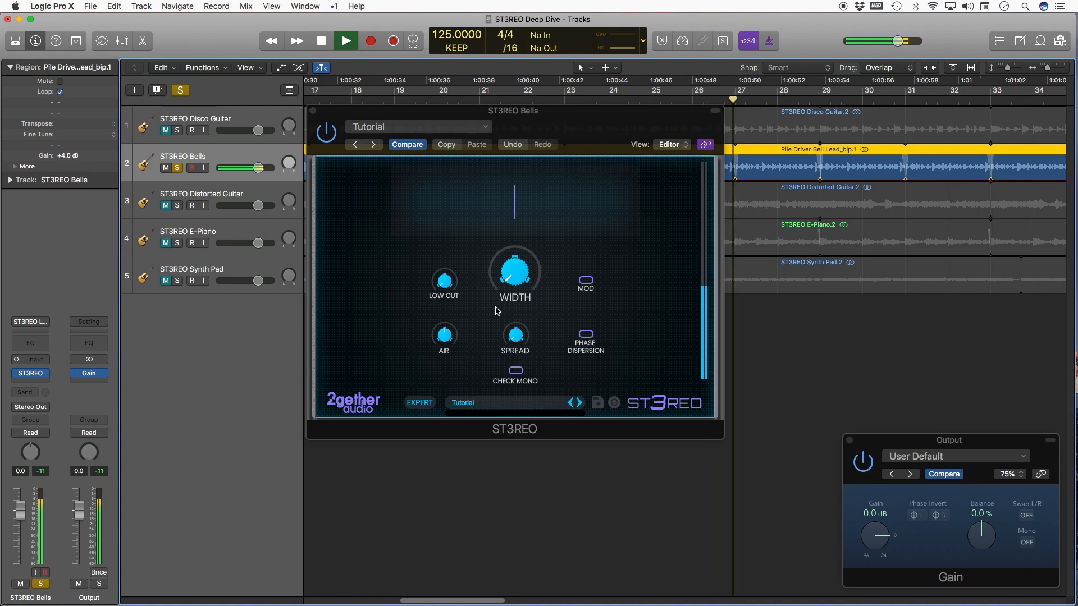
{"action": "left_click_drag", "start_coordinate": [525, 294], "coordinate": [517, 218]}
{"action": "left_click_drag", "start_coordinate": [519, 340], "coordinate": [520, 264]}
{"action": "left_click_drag", "start_coordinate": [449, 336], "coordinate": [450, 247]}
{"action": "left_click_drag", "start_coordinate": [516, 271], "coordinate": [528, 232]}
{"action": "left_click_drag", "start_coordinate": [451, 336], "coordinate": [436, 435]}
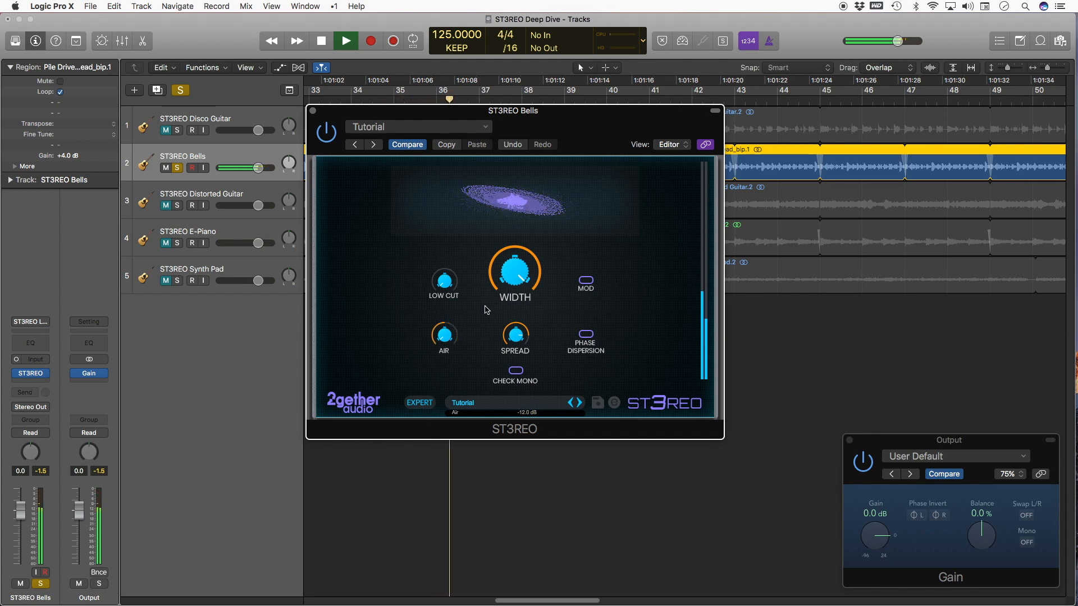
Lower the Bells' Width, set Spread to 33, replay the track from the beginning, and stop playback.
{"action": "left_click_drag", "start_coordinate": [520, 276], "coordinate": [517, 399]}
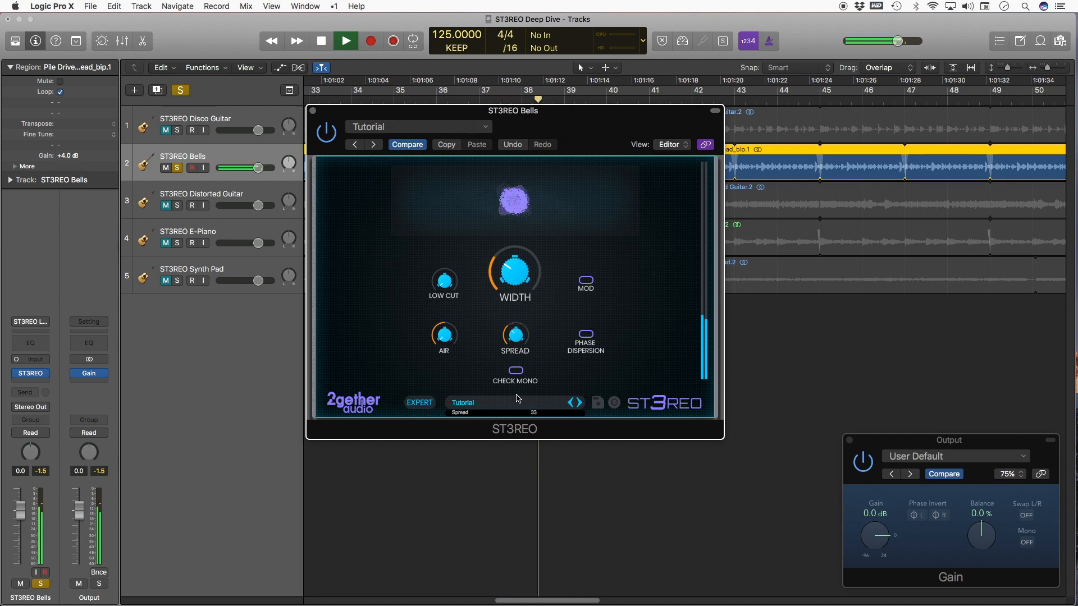
{"action": "key", "text": "Return"}
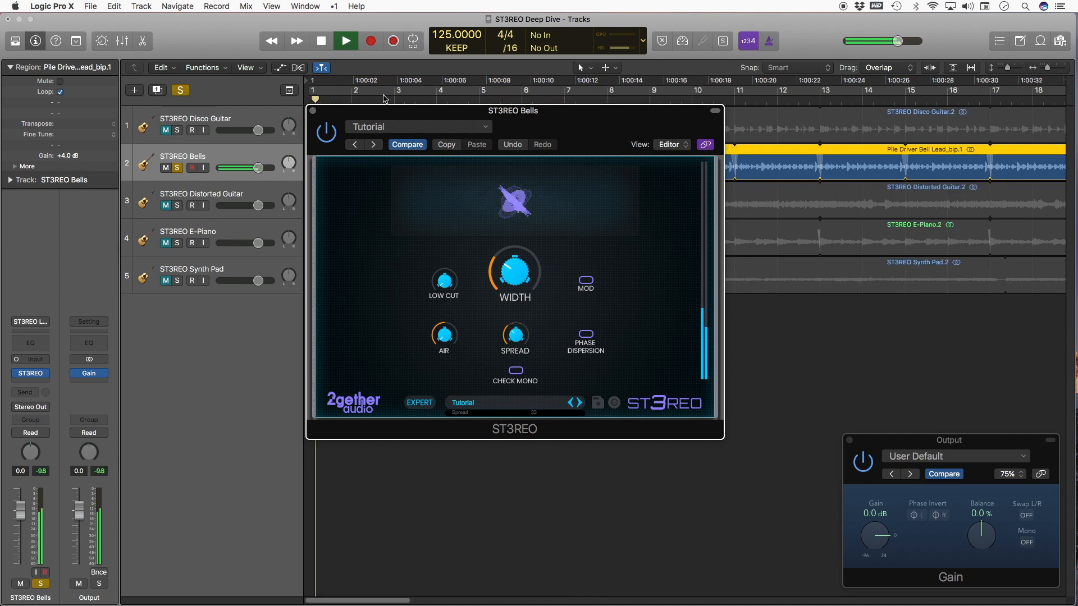
{"action": "key", "text": "Return"}
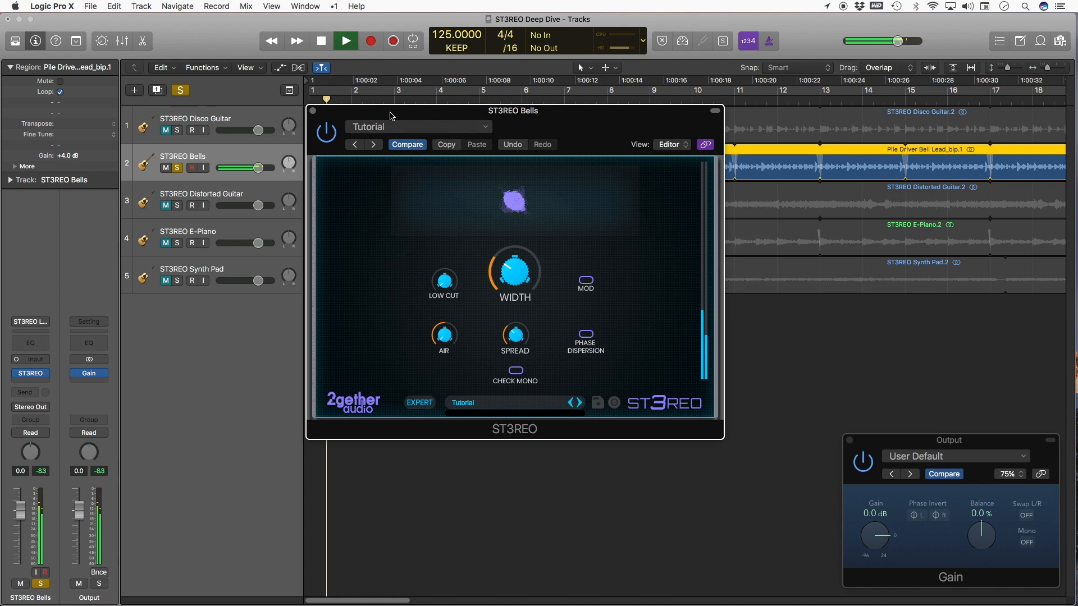
{"action": "key", "text": "space"}
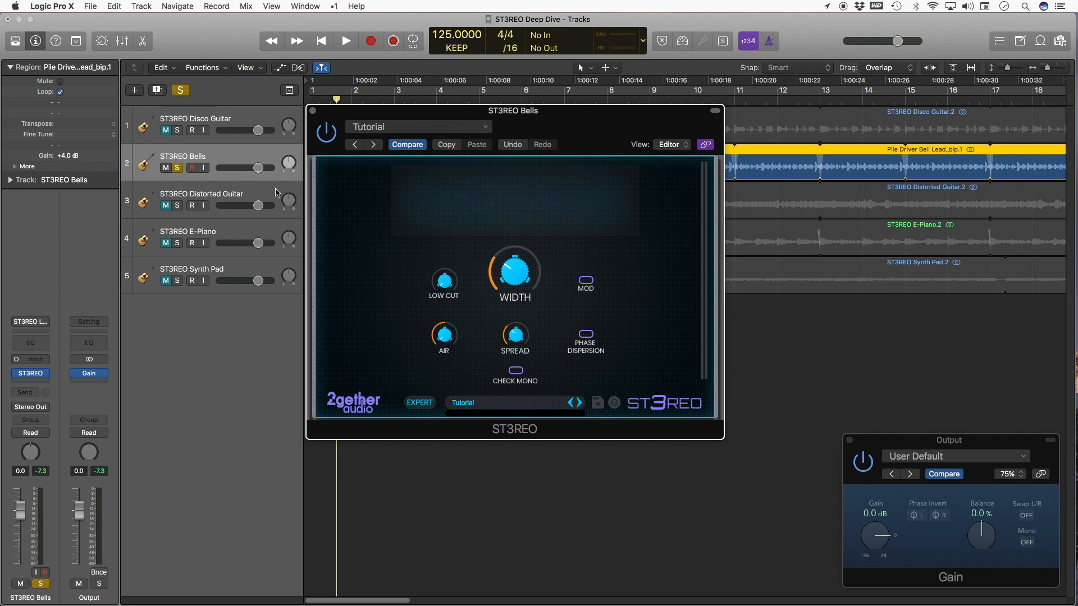
Solo the Distorted Guitar track, remove the solo from the Bells, and bring up the Distorted Guitar's ST3REO settings.
{"action": "left_click", "coordinate": [226, 197]}
{"action": "left_click", "coordinate": [177, 204]}
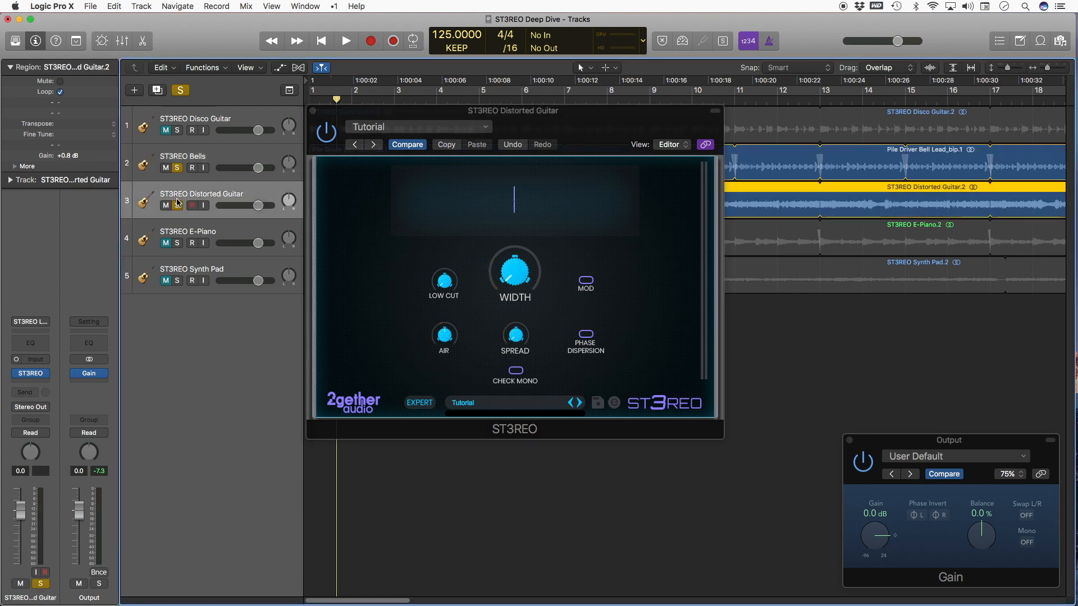
{"action": "left_click", "coordinate": [181, 169]}
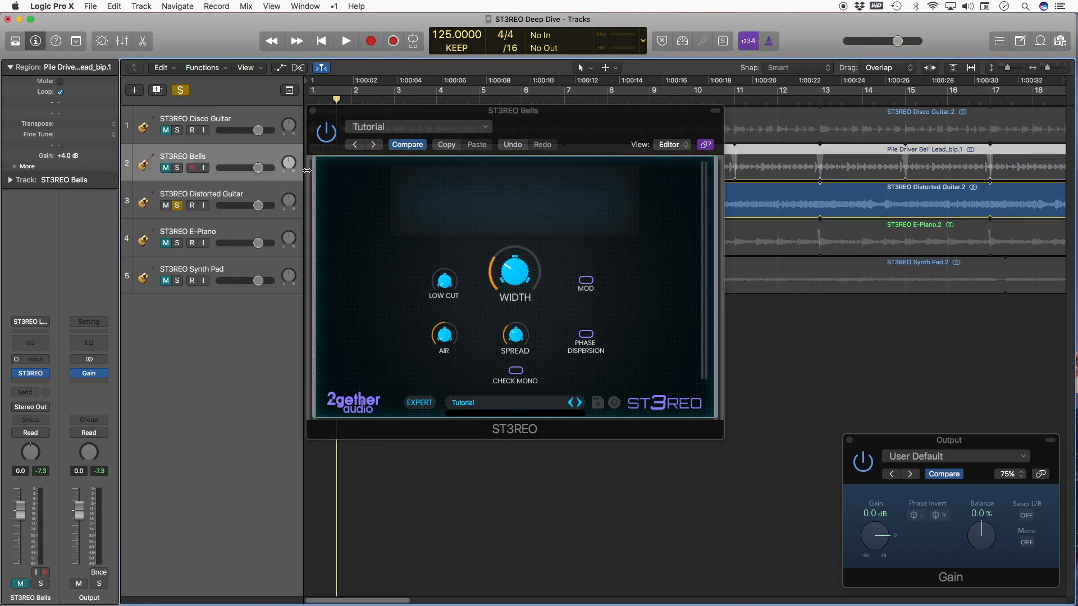
{"action": "left_click", "coordinate": [252, 193]}
{"action": "left_click", "coordinate": [576, 326]}
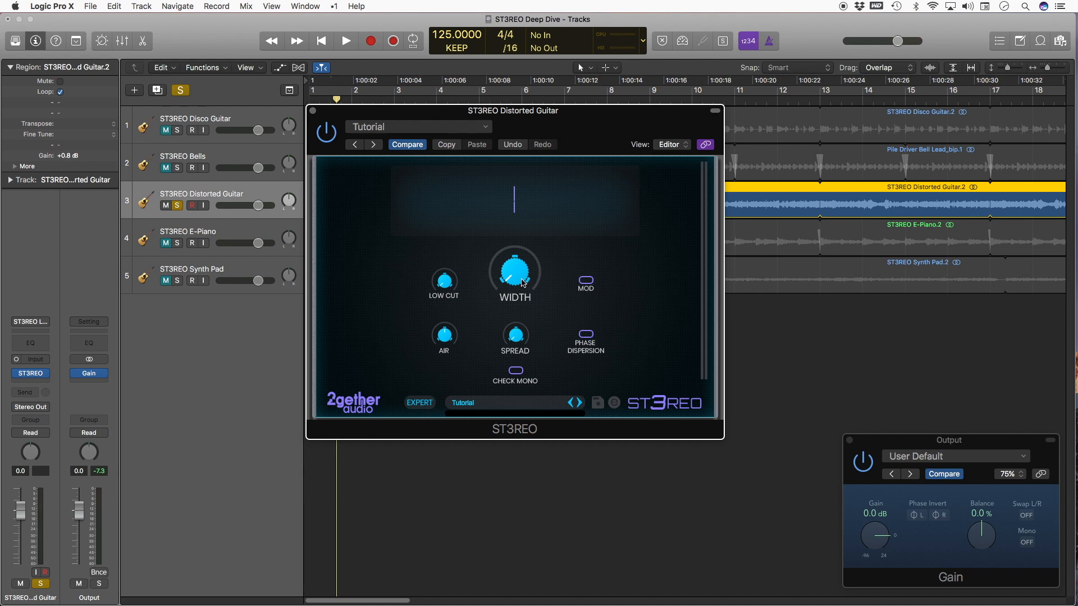
Play the Distorted Guitar, set Spread to 81, reduce Width to 0 for comparison, and raise it to 85.
{"action": "key", "text": "space"}
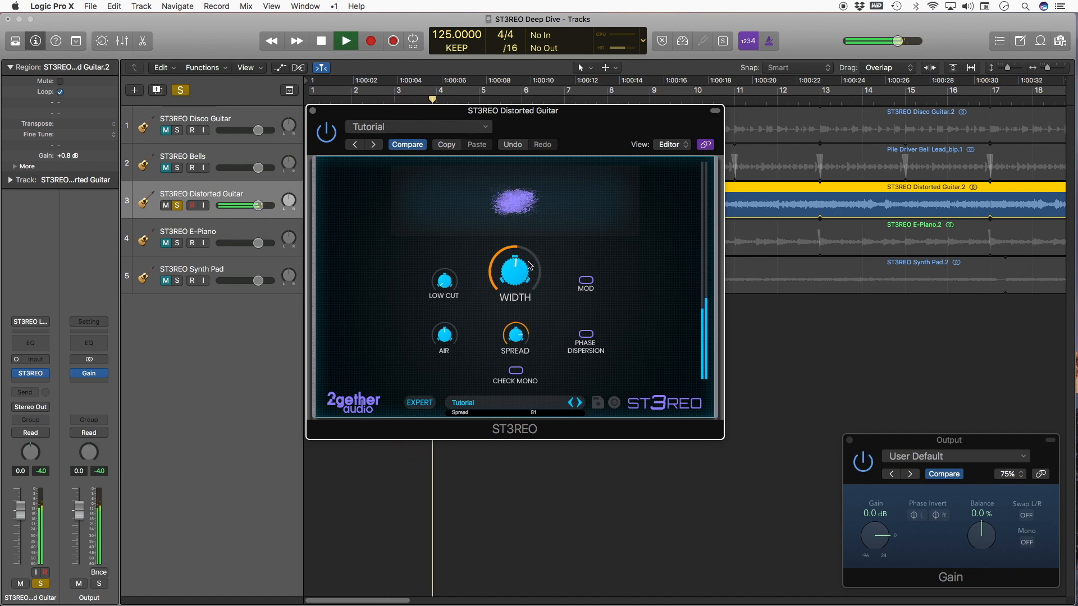
{"action": "left_click_drag", "start_coordinate": [527, 267], "coordinate": [542, 410]}
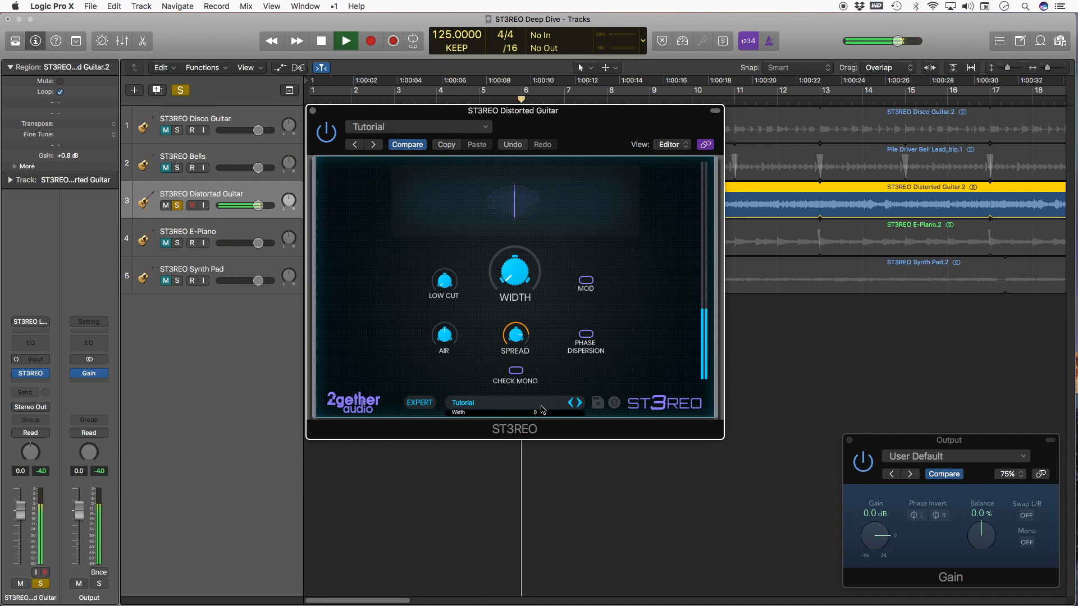
{"action": "left_click_drag", "start_coordinate": [543, 410], "coordinate": [526, 227]}
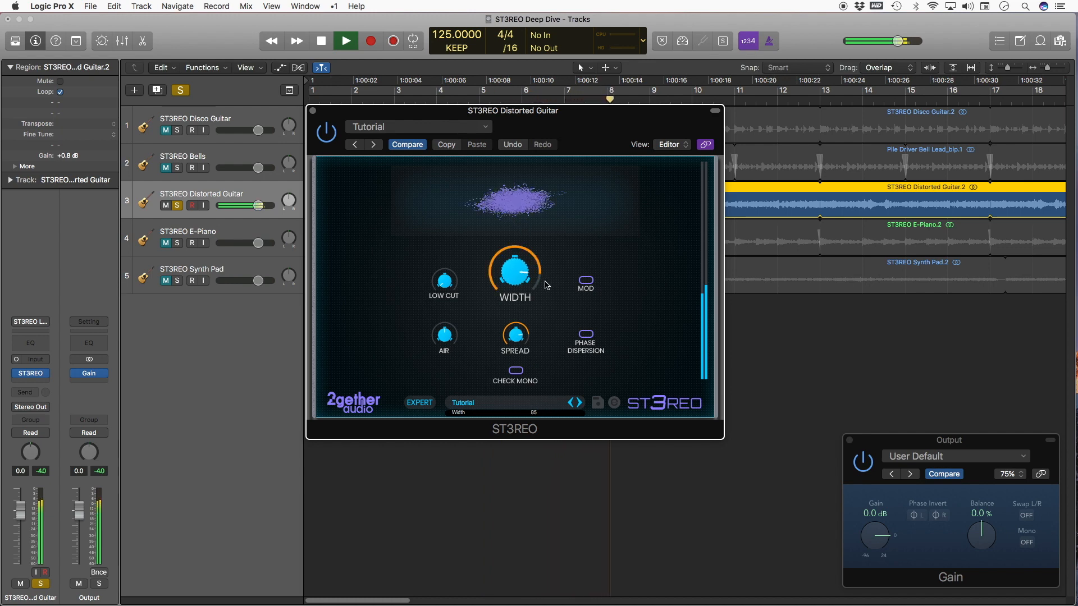
Enable Phase Dispersion on the Distorted Guitar, show the expert controls, and set Amount to 94 and Shift to 85.
{"action": "left_click", "coordinate": [586, 335]}
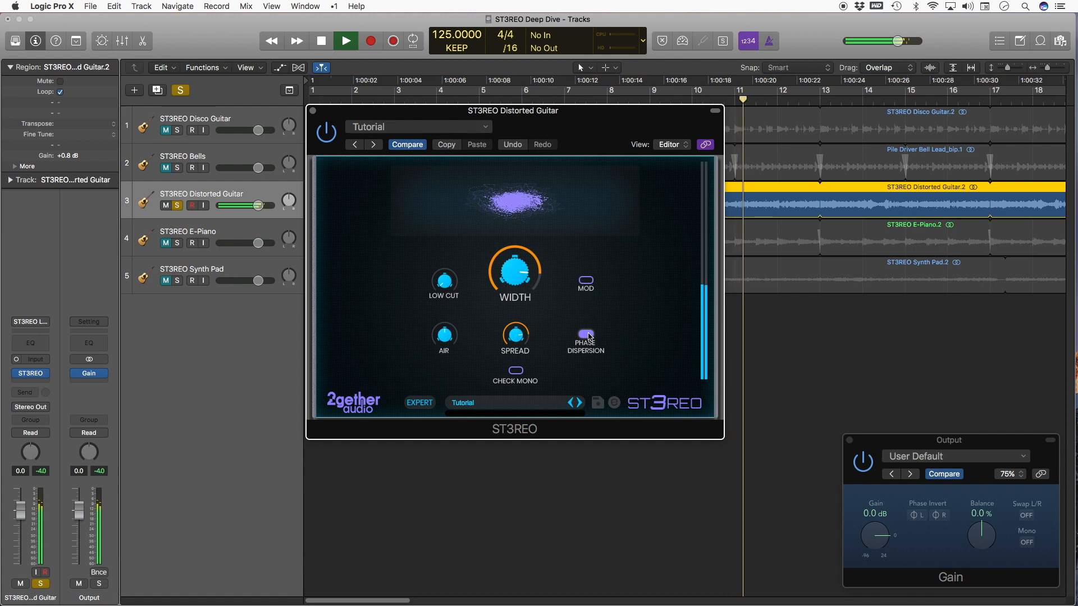
{"action": "left_click", "coordinate": [426, 403]}
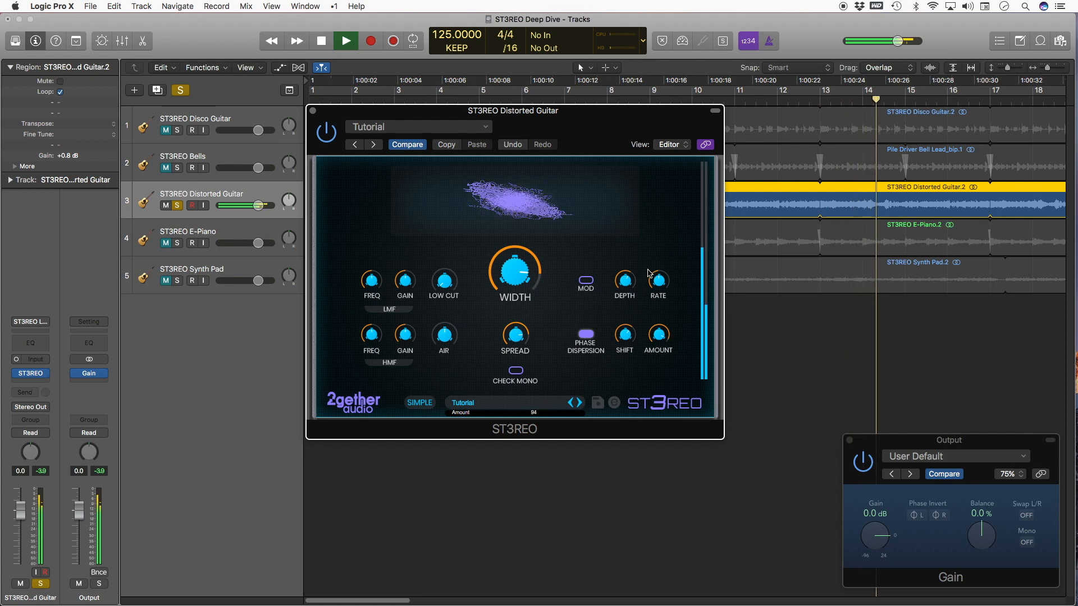
{"action": "left_click", "coordinate": [585, 334]}
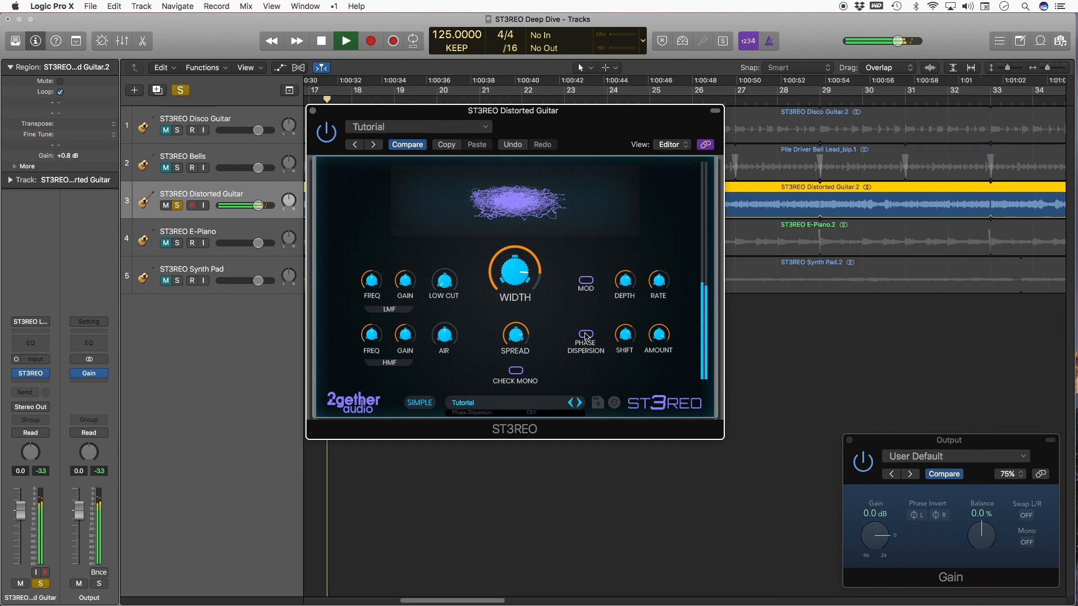
{"action": "left_click", "coordinate": [585, 335]}
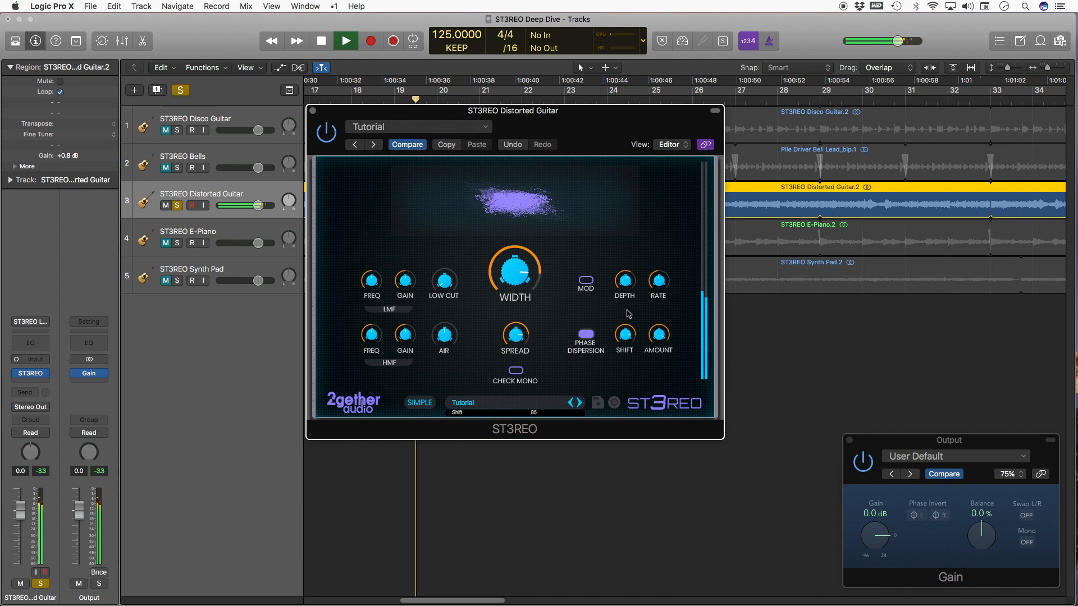
Compare the Distorted Guitar with Phase Dispersion off and on, set Low Cut to 387.53 Hz, and leave Phase Dispersion on.
{"action": "left_click", "coordinate": [586, 334]}
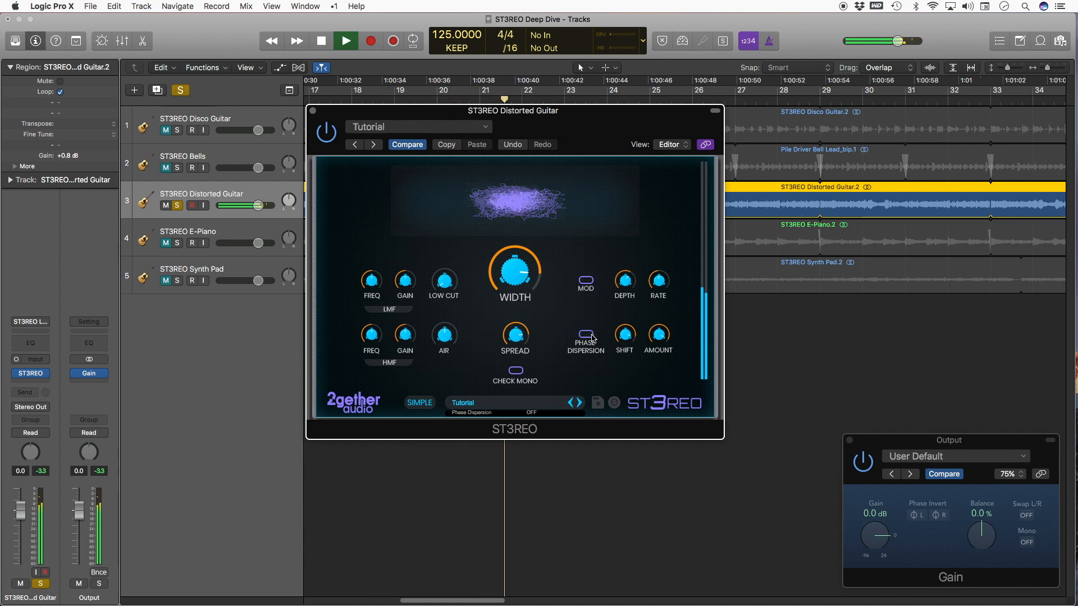
{"action": "left_click", "coordinate": [590, 335]}
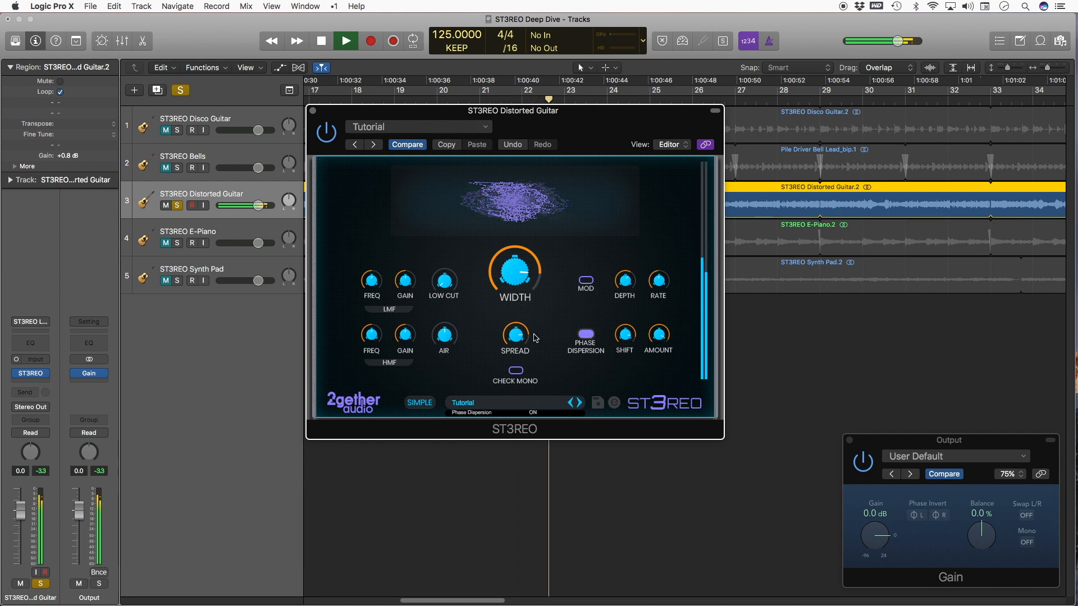
{"action": "left_click", "coordinate": [585, 334]}
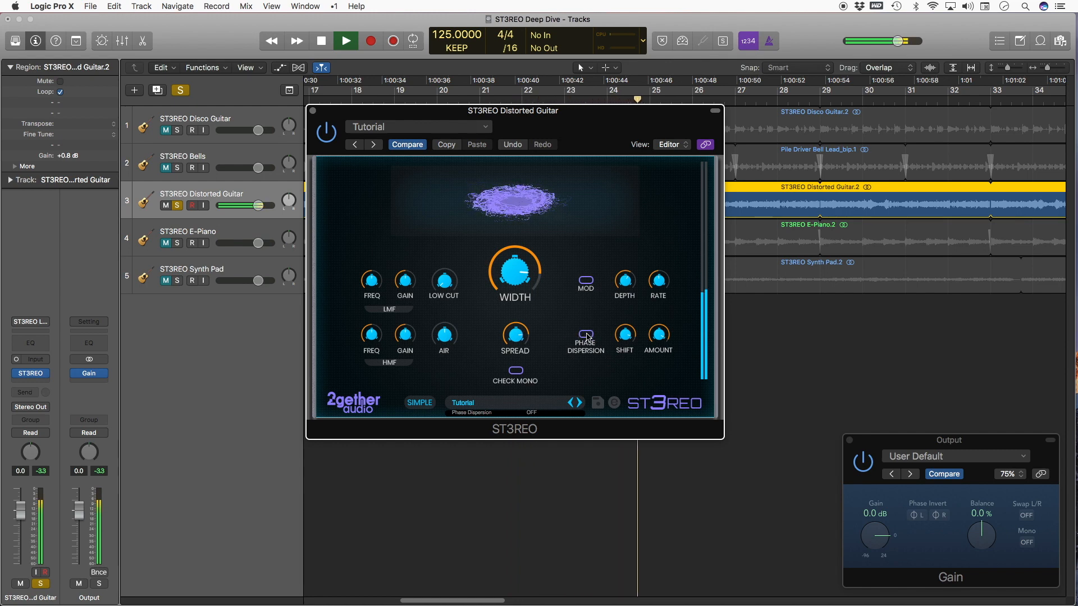
{"action": "left_click_drag", "start_coordinate": [444, 257], "coordinate": [443, 229]}
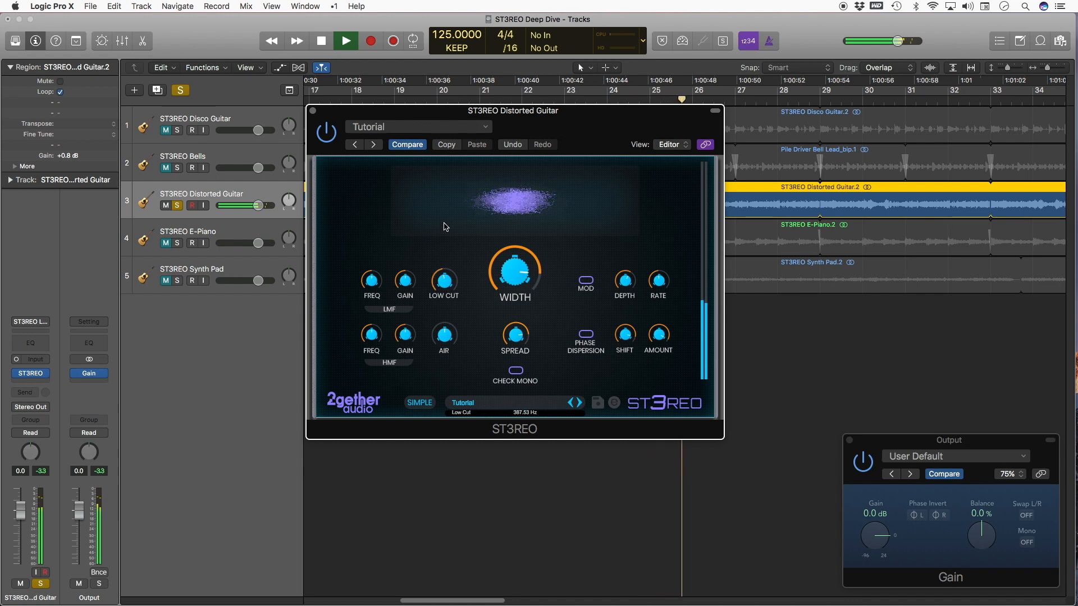
{"action": "left_click", "coordinate": [586, 334]}
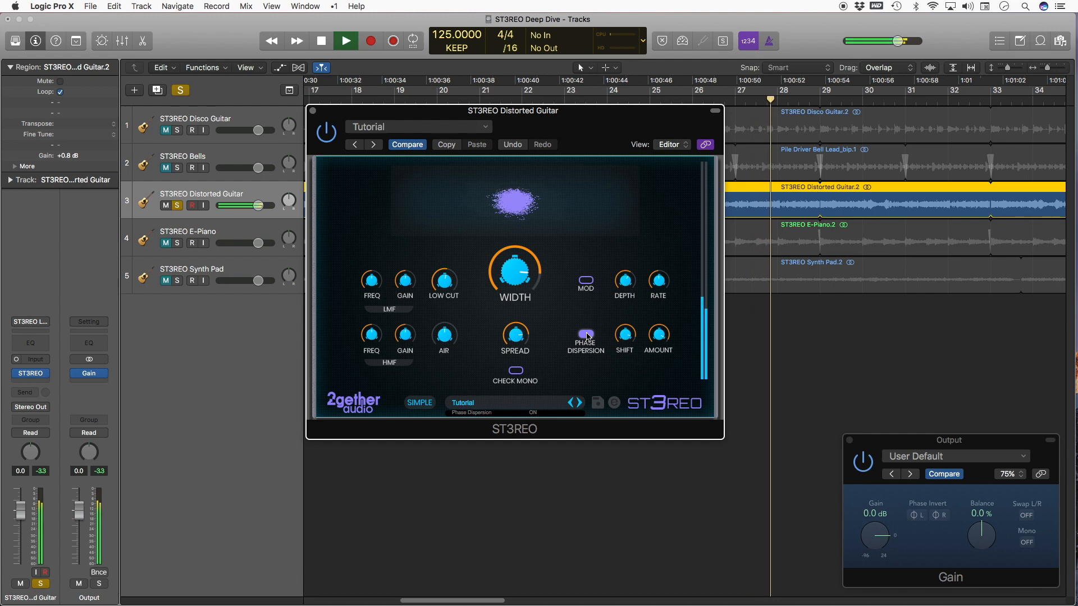
Play the Distorted Guitar again, raise its HMF Gain, reduce Spread, and stop playback.
{"action": "key", "text": "space"}
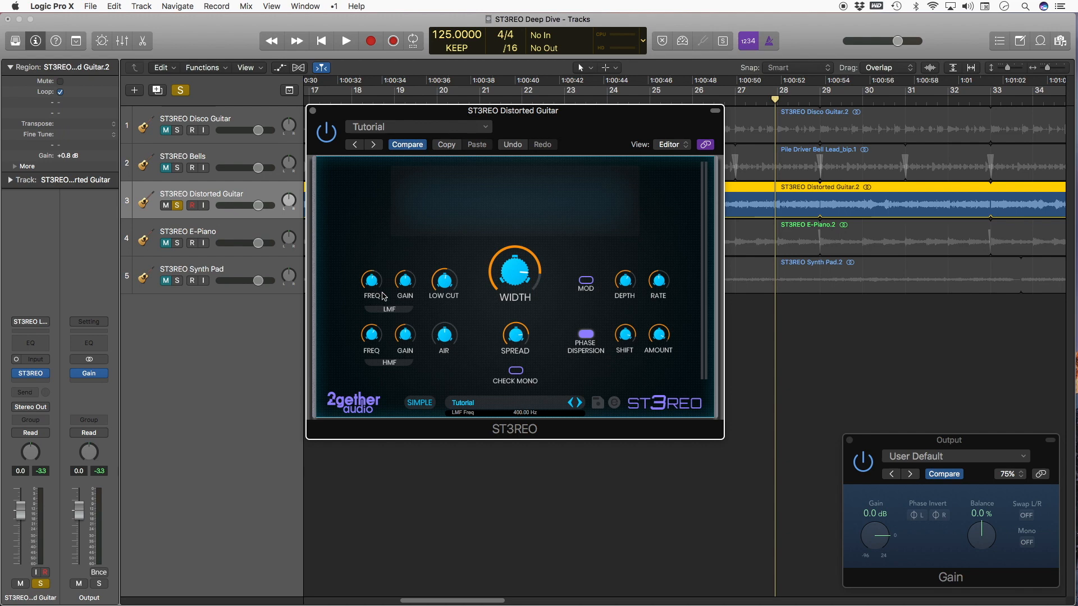
{"action": "key", "text": "space"}
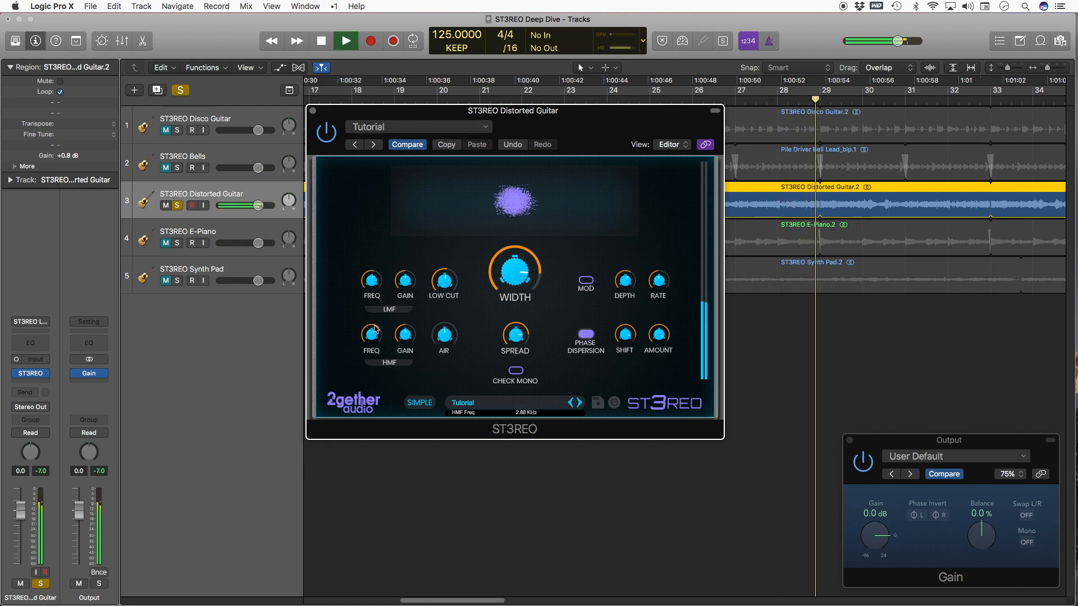
{"action": "left_click_drag", "start_coordinate": [409, 315], "coordinate": [411, 303]}
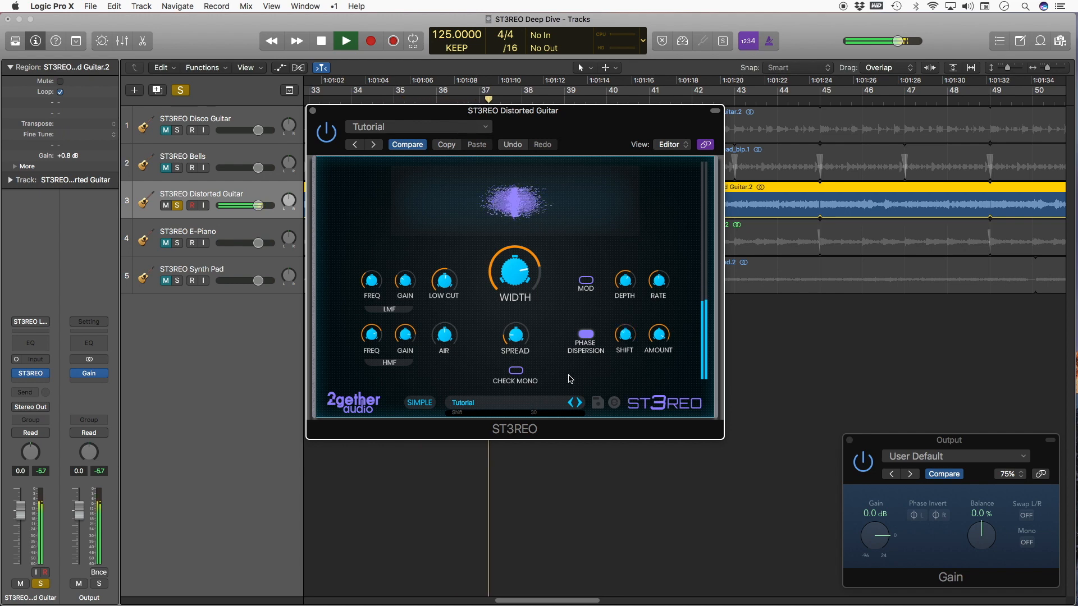
{"action": "key", "text": "space"}
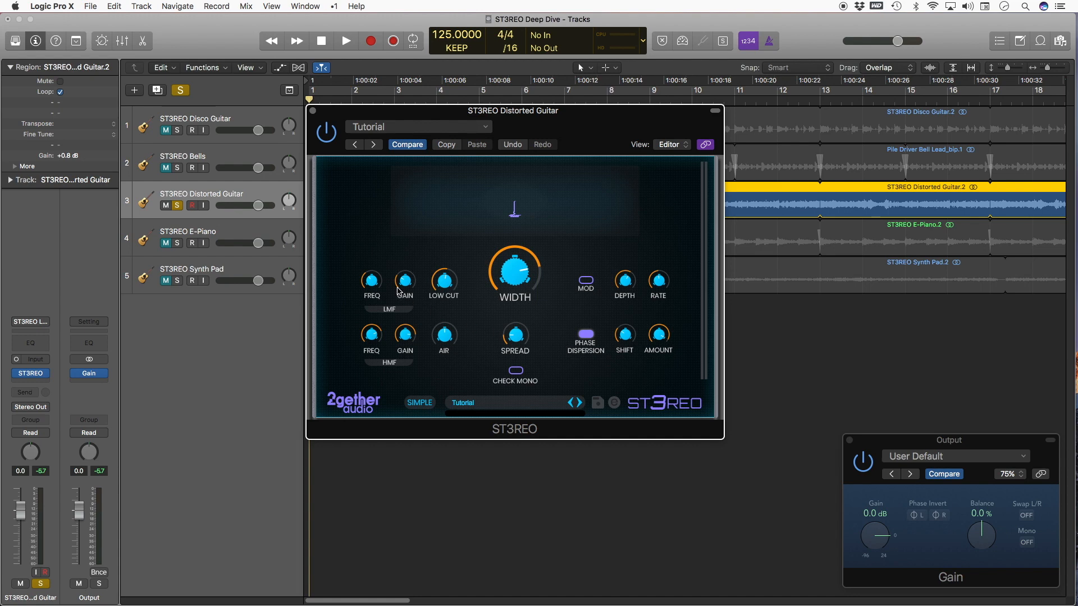
Solo the E-Piano track, remove the solo from the Distorted Guitar, and show the E-Piano's expert ST3REO controls.
{"action": "left_click", "coordinate": [216, 233]}
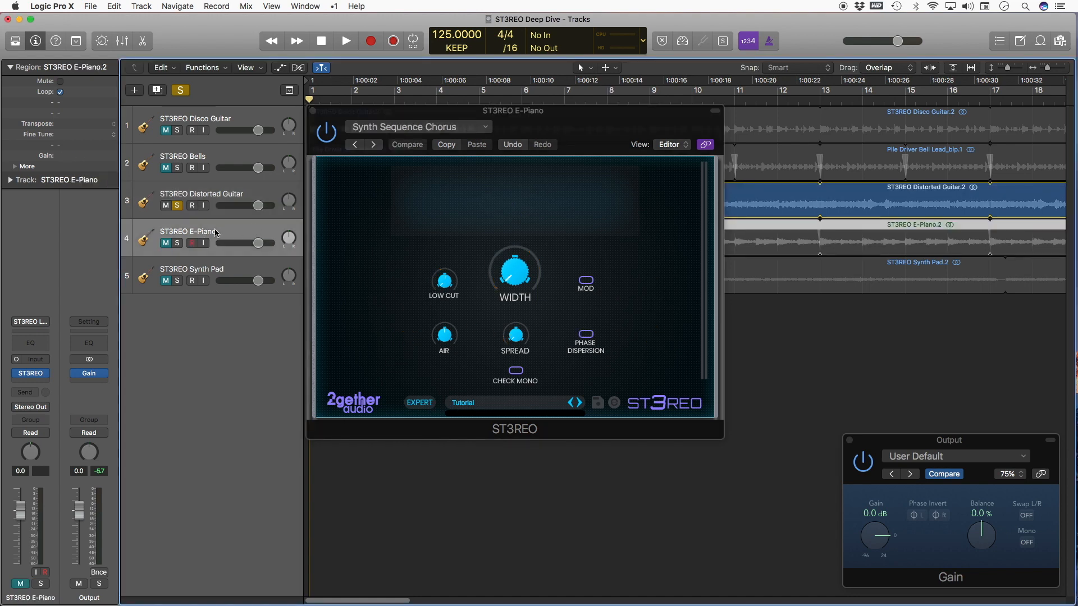
{"action": "left_click", "coordinate": [178, 242]}
{"action": "left_click", "coordinate": [177, 206]}
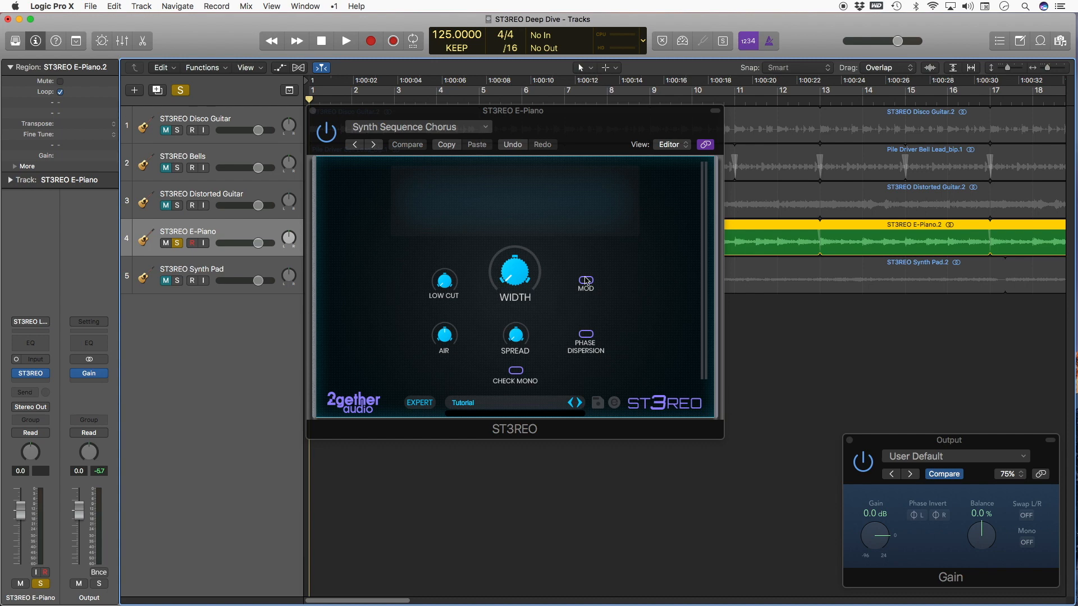
{"action": "left_click", "coordinate": [420, 403]}
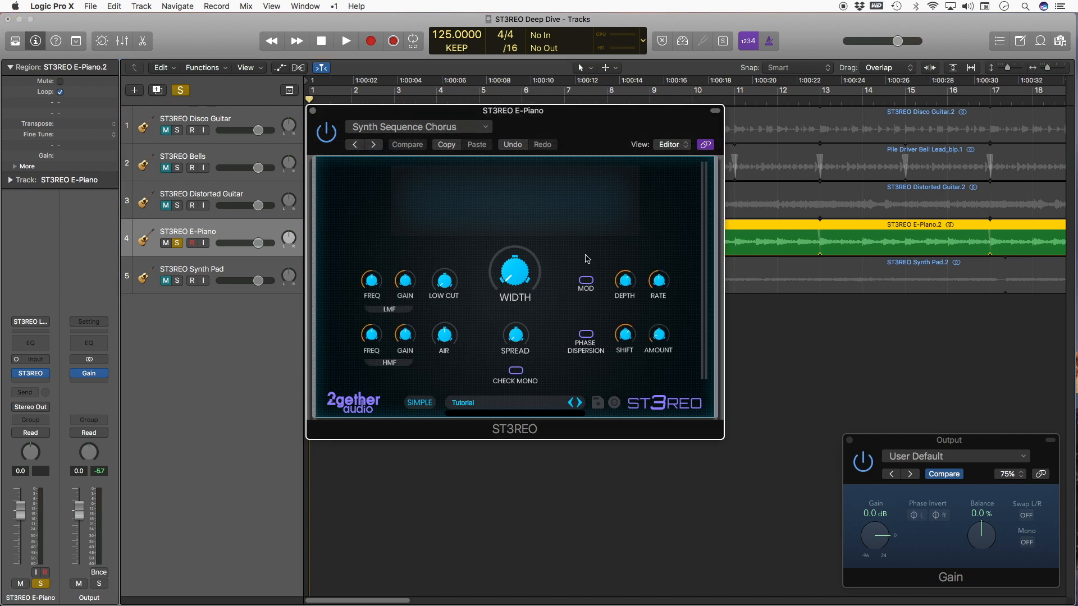
Play the E-Piano, set its Width to 70 and Air to 7.2 dB, and raise Spread and Low Cut.
{"action": "left_click", "coordinate": [521, 280]}
{"action": "key", "text": "space"}
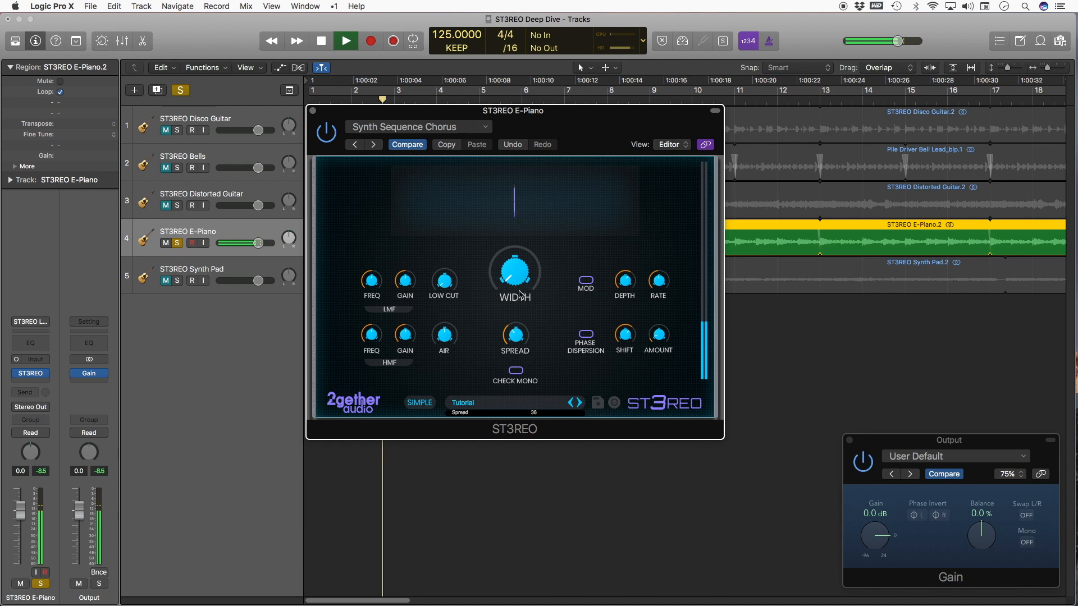
{"action": "left_click_drag", "start_coordinate": [514, 275], "coordinate": [517, 203]}
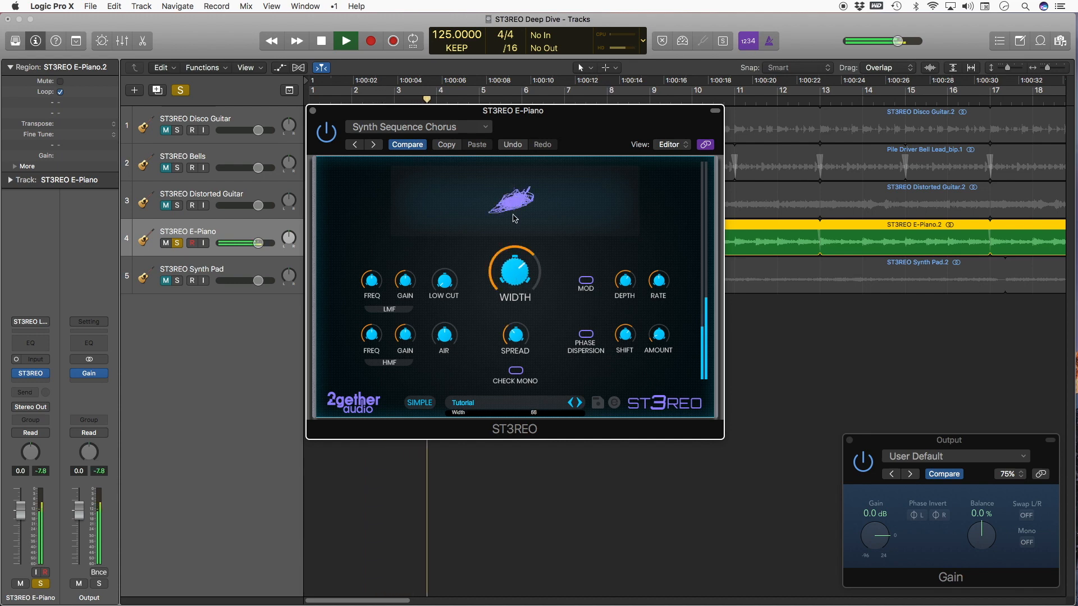
{"action": "left_click_drag", "start_coordinate": [515, 332], "coordinate": [522, 274]}
{"action": "left_click_drag", "start_coordinate": [447, 281], "coordinate": [448, 249]}
{"action": "left_click_drag", "start_coordinate": [448, 331], "coordinate": [454, 307]}
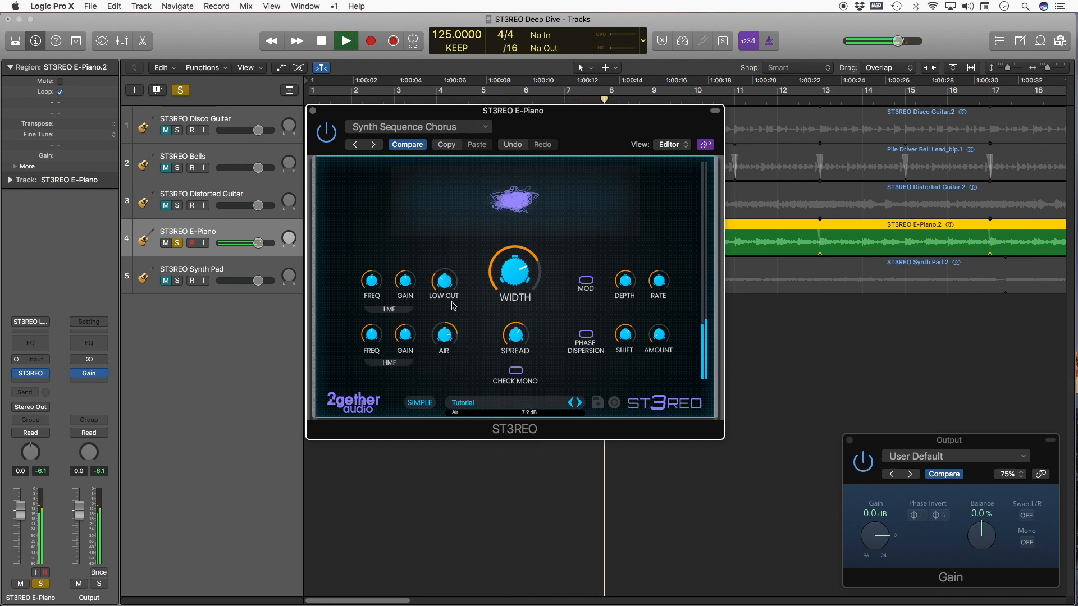
{"action": "mouse_move", "coordinate": [514, 274]}
{"action": "left_mouse_down"}
{"action": "mouse_move", "coordinate": [512, 360]}
{"action": "mouse_move", "coordinate": [508, 271]}
{"action": "left_mouse_up"}
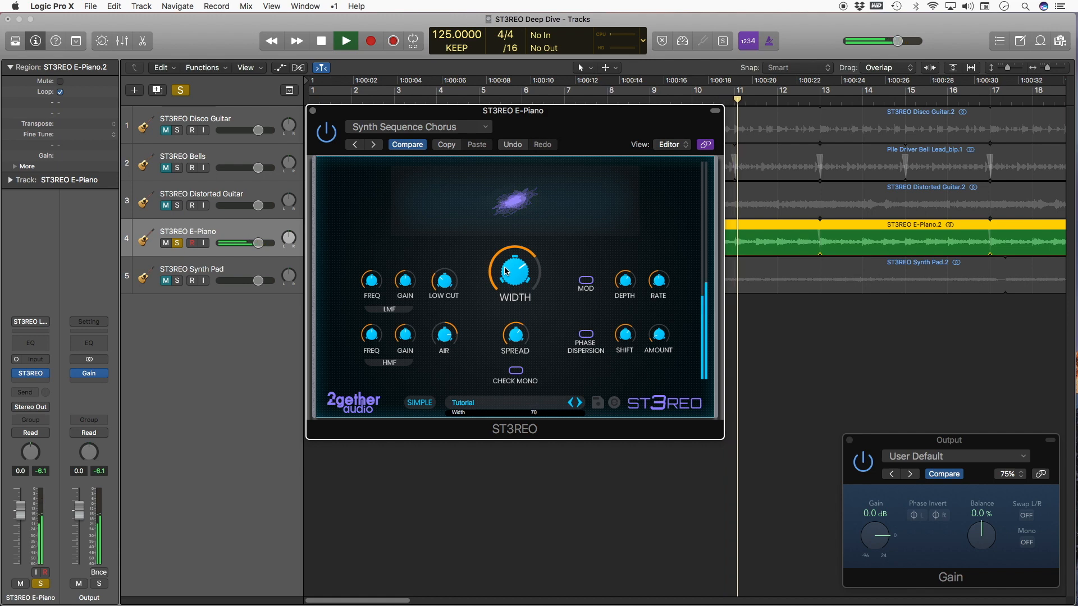
Enable Mod on the E-Piano, raise the modulation Depth, and reduce Spread to 10.
{"action": "left_click_drag", "start_coordinate": [622, 280], "coordinate": [616, 323]}
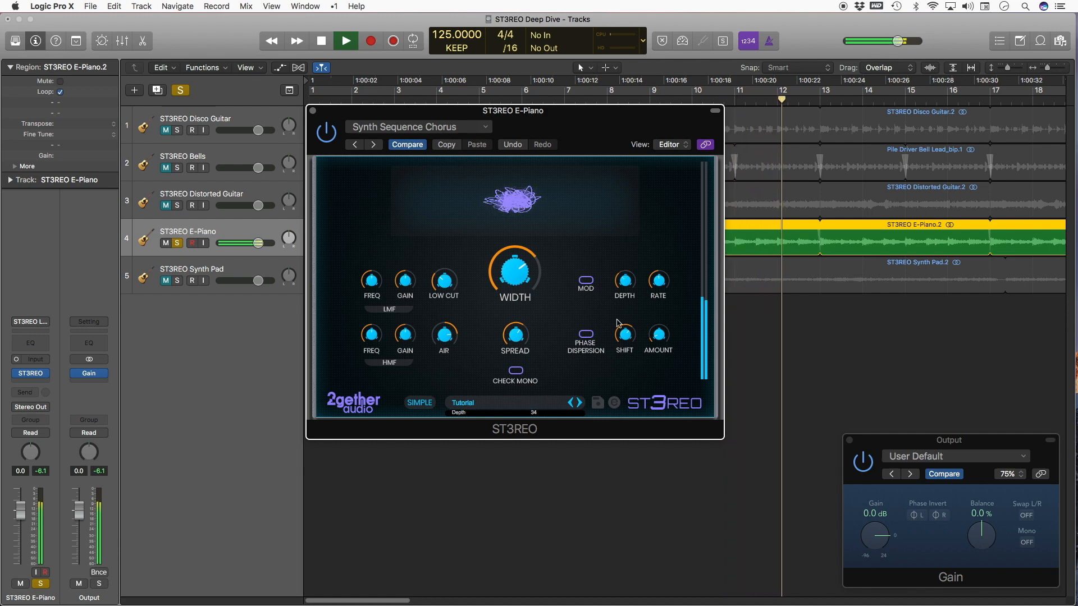
{"action": "left_click", "coordinate": [587, 280]}
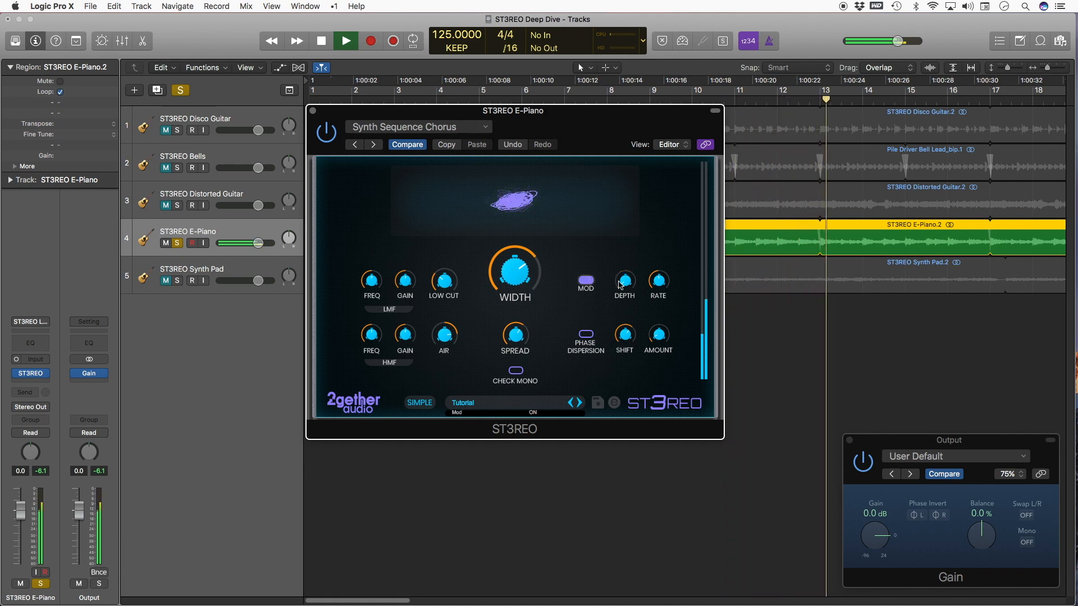
{"action": "left_click_drag", "start_coordinate": [620, 285], "coordinate": [629, 220]}
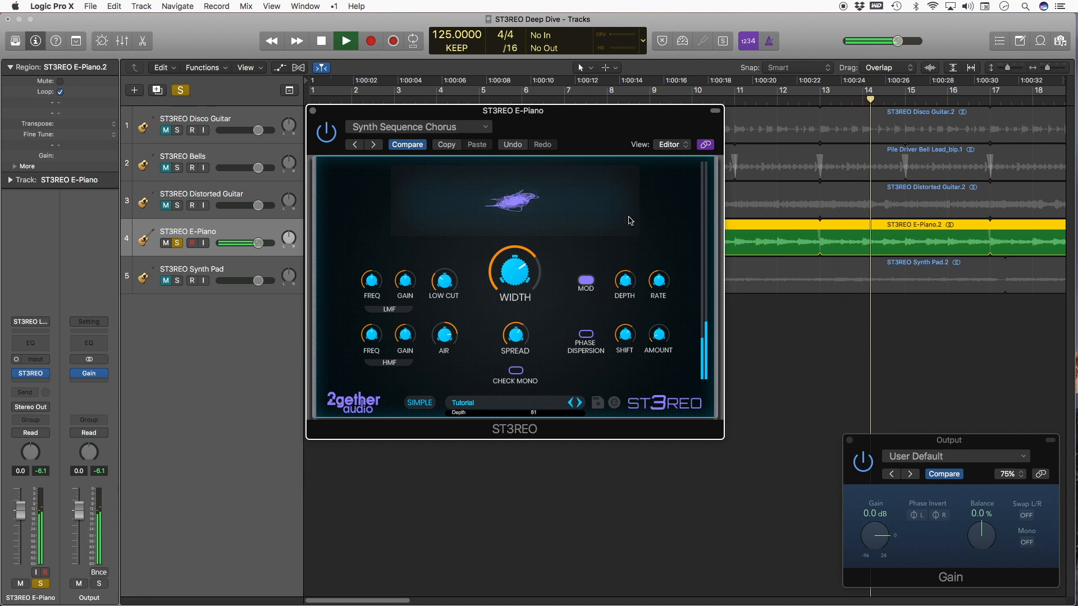
{"action": "left_click_drag", "start_coordinate": [516, 335], "coordinate": [530, 405]}
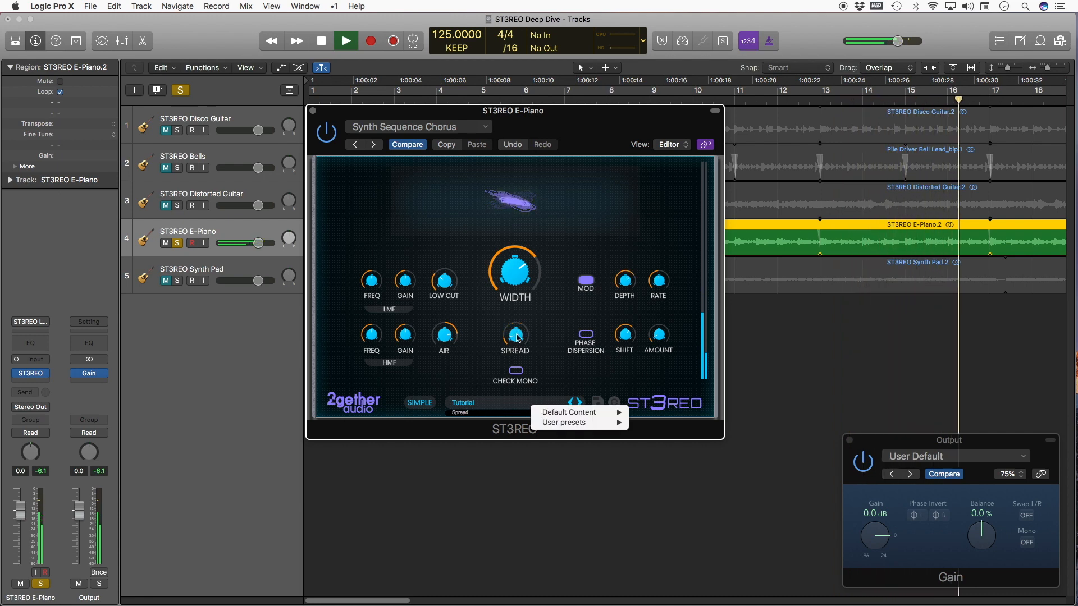
Try the E-Piano's Mod Rate at 74, reduce it to 31, and set Depth to 94.
{"action": "left_click", "coordinate": [658, 284]}
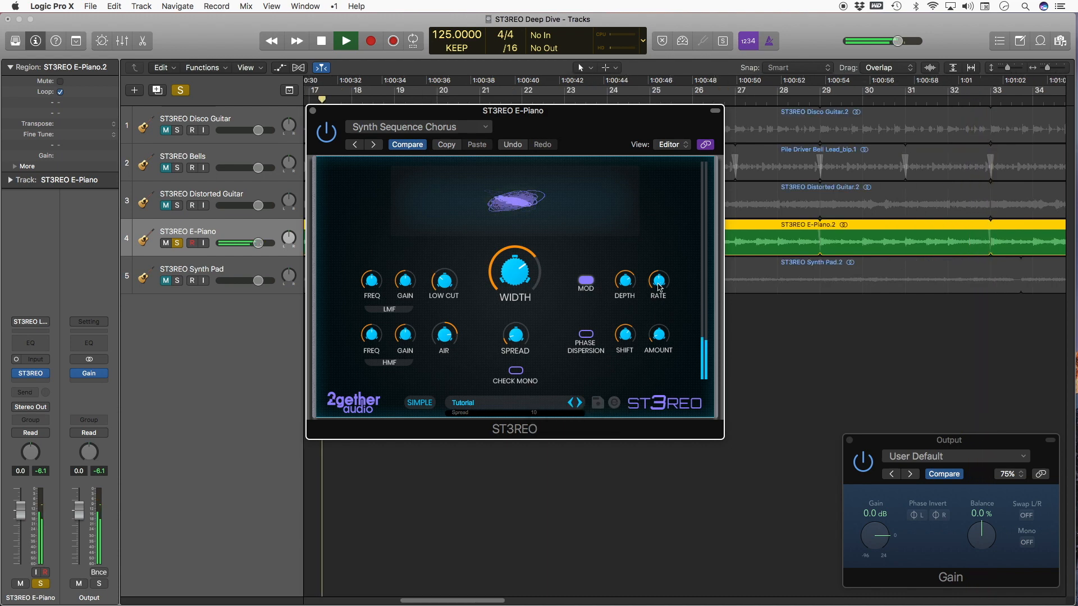
{"action": "left_click_drag", "start_coordinate": [661, 278], "coordinate": [663, 272]}
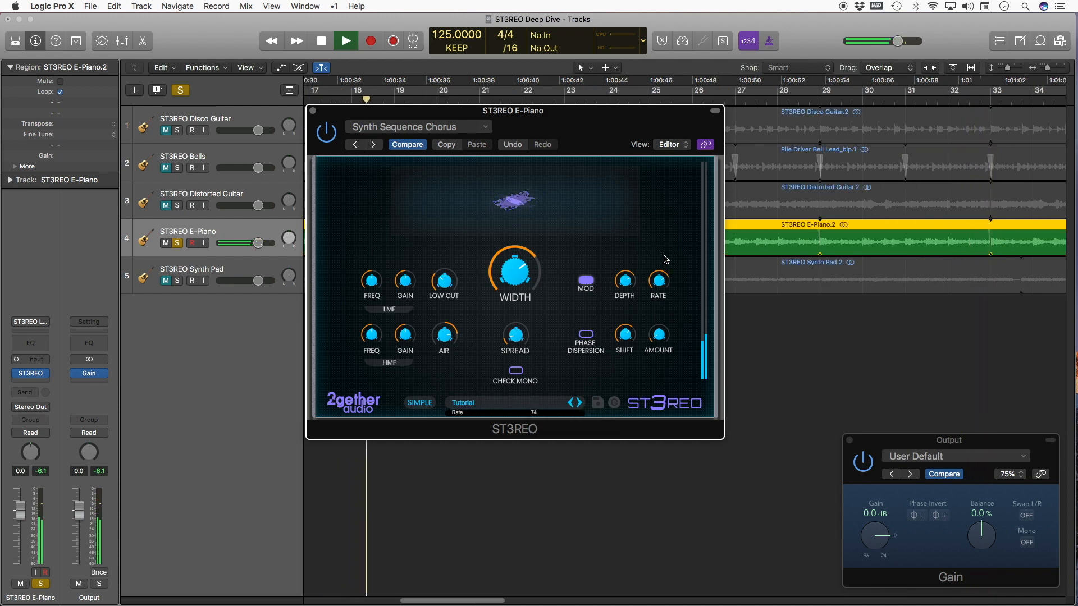
{"action": "left_click_drag", "start_coordinate": [632, 318], "coordinate": [632, 326]}
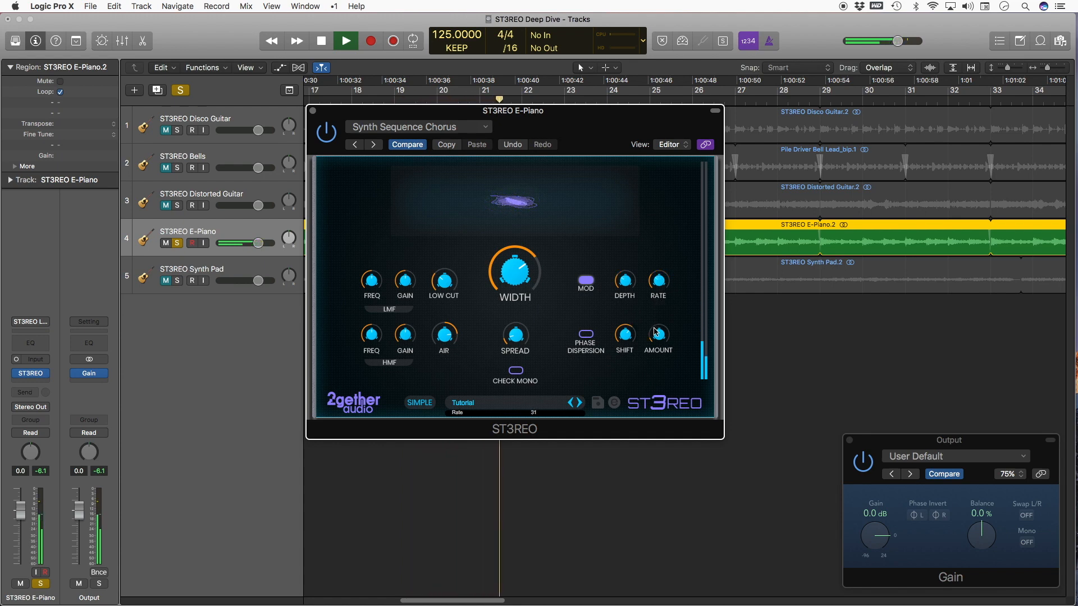
{"action": "left_click_drag", "start_coordinate": [626, 285], "coordinate": [635, 228]}
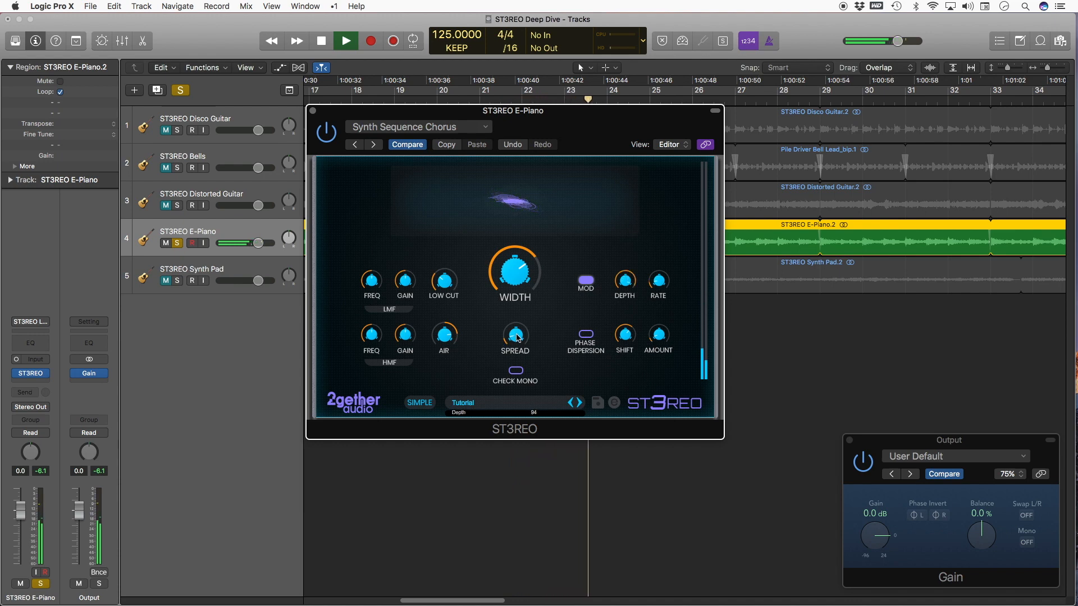
Raise the E-Piano's Spread, set Width to 80, raise Low Cut, and stop playback at the start of the project.
{"action": "left_click_drag", "start_coordinate": [520, 263], "coordinate": [522, 234]}
{"action": "left_click_drag", "start_coordinate": [501, 338], "coordinate": [533, 271]}
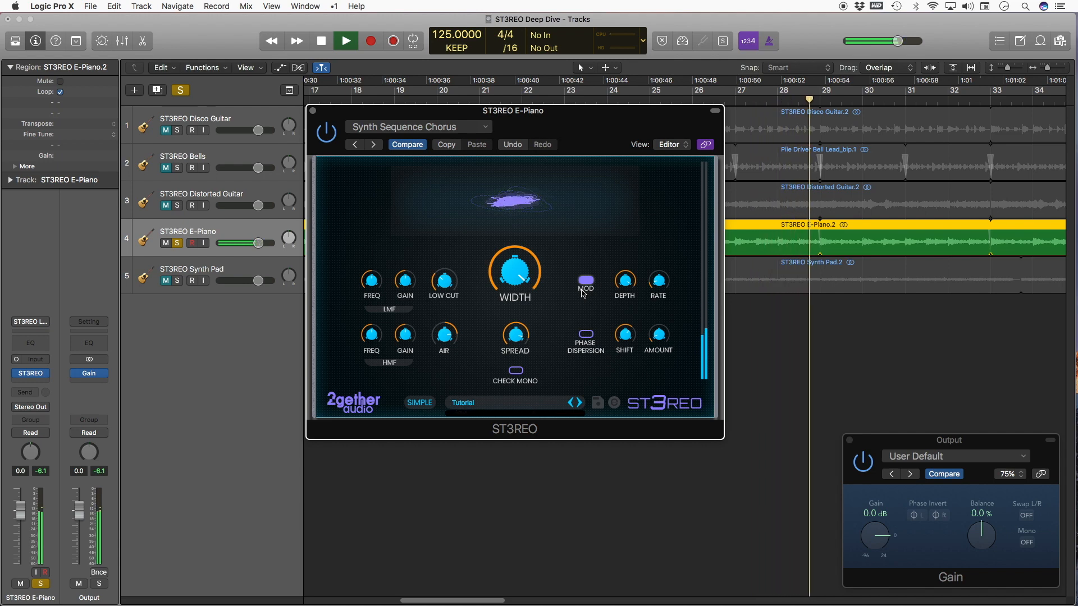
{"action": "left_click_drag", "start_coordinate": [517, 273], "coordinate": [516, 300]}
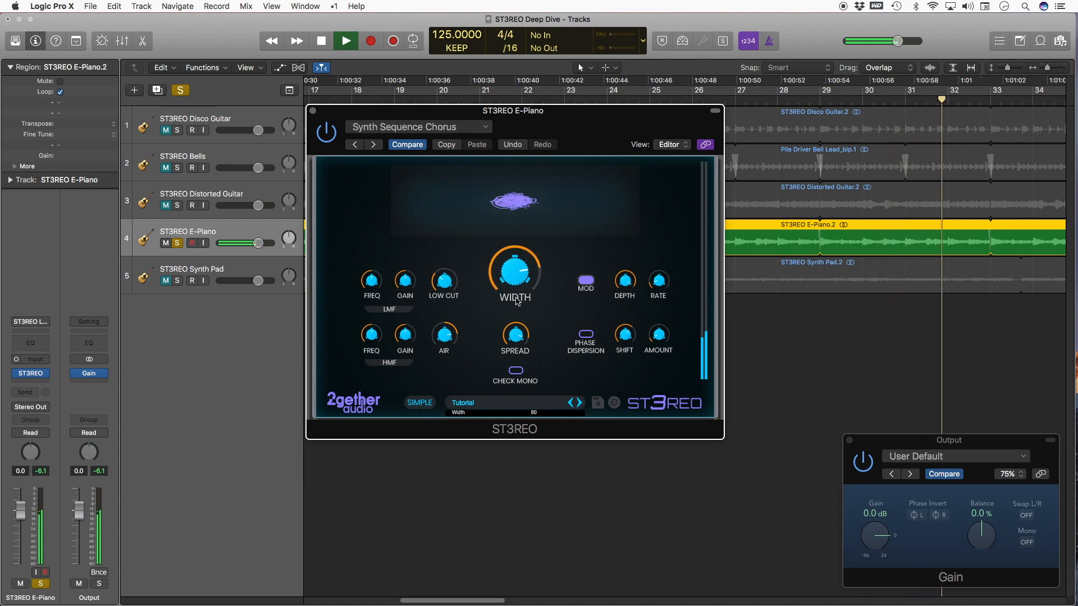
{"action": "left_click_drag", "start_coordinate": [443, 286], "coordinate": [451, 264]}
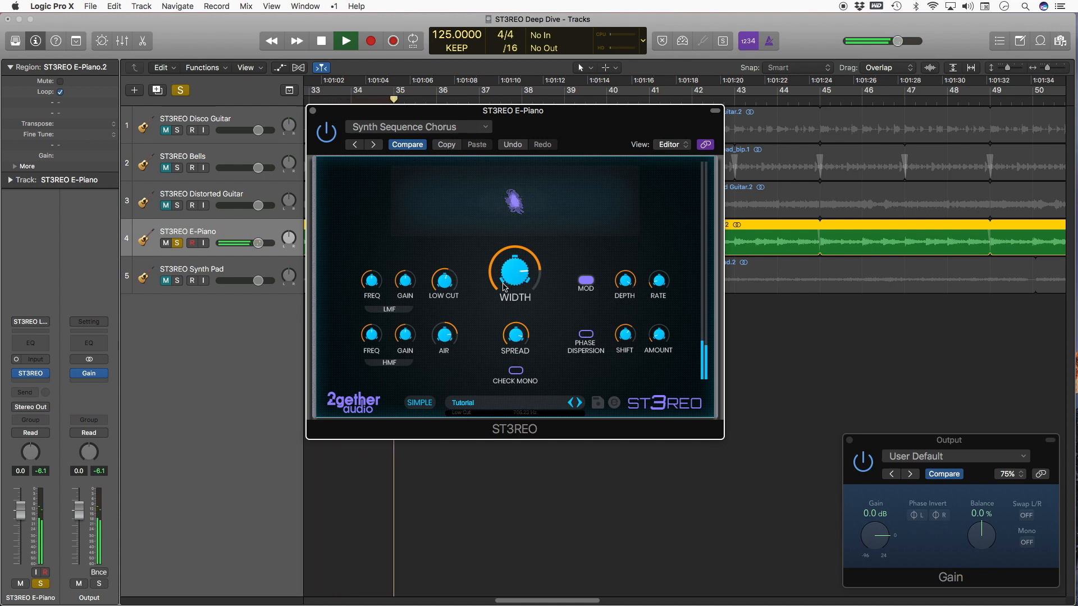
{"action": "left_click", "coordinate": [322, 42]}
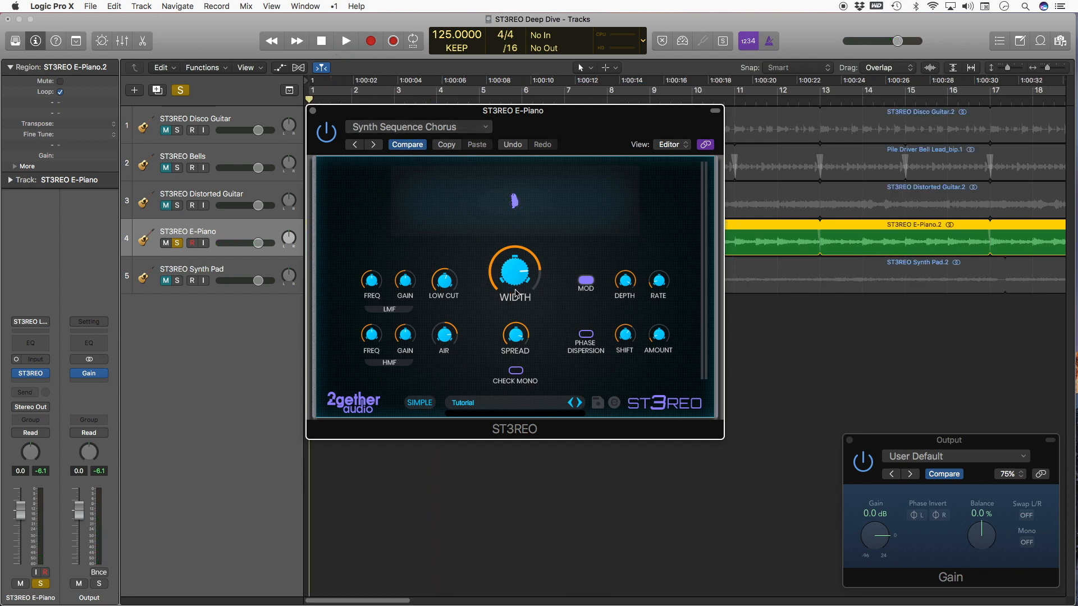
Solo the Synth Pad track, remove the solo from the E-Piano, and bring up the Synth Pad's ST3REO settings.
{"action": "left_click", "coordinate": [239, 265]}
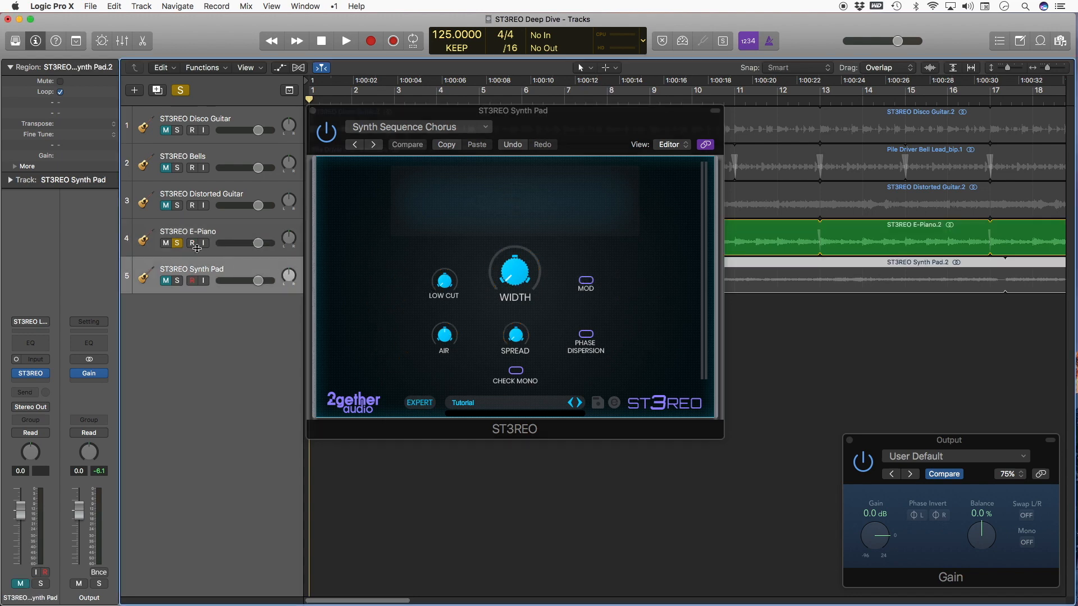
{"action": "left_click", "coordinate": [177, 243]}
{"action": "left_click", "coordinate": [178, 280]}
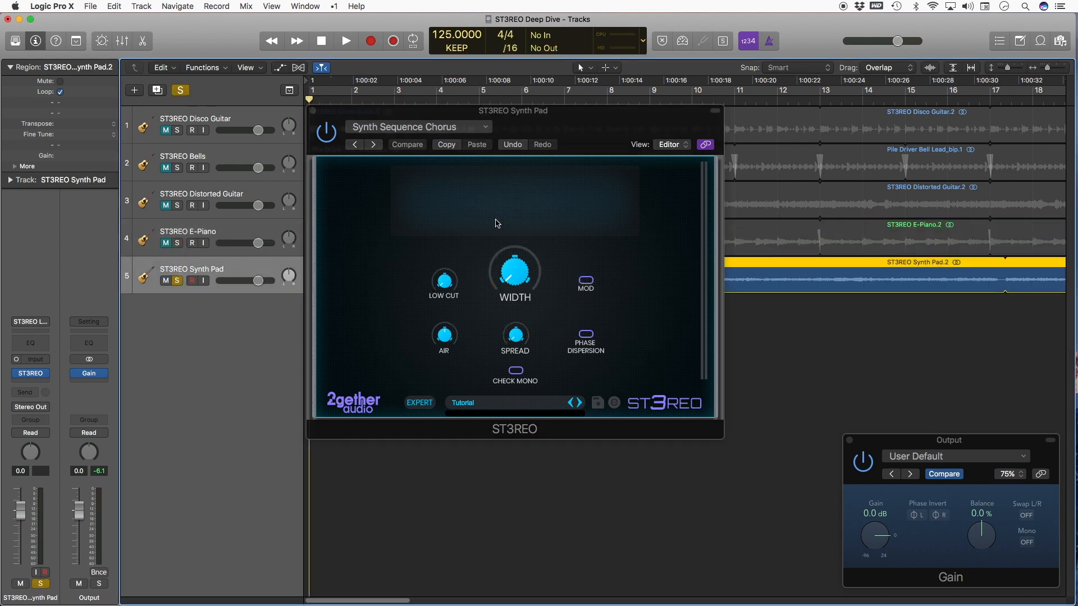
Play the Synth Pad with expert controls shown, raise Width, set Spread to 56, and enable Phase Dispersion with a higher Amount.
{"action": "key", "text": "space"}
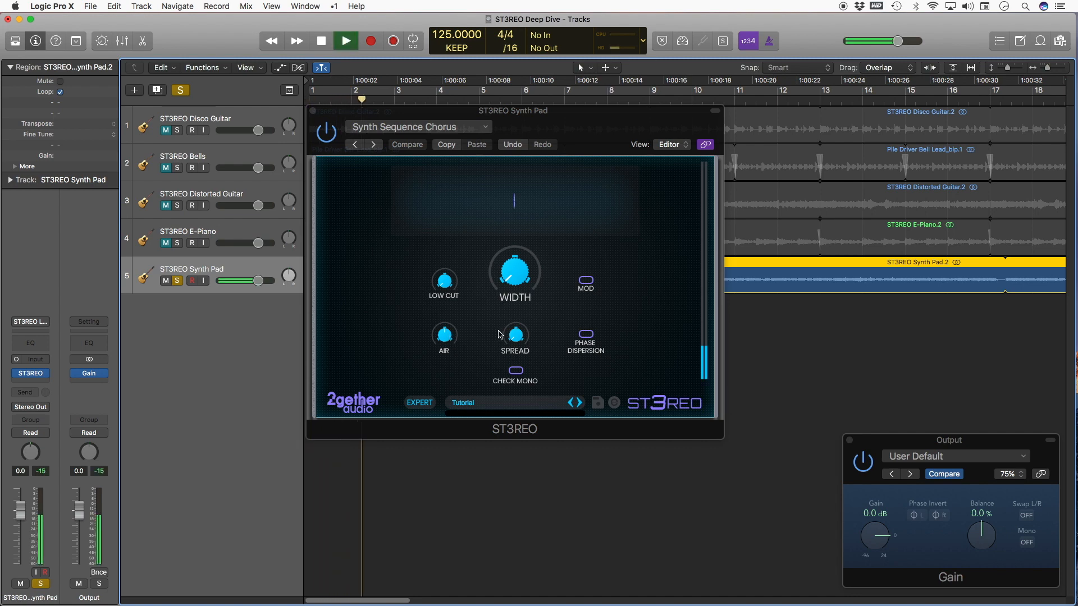
{"action": "left_click", "coordinate": [507, 286]}
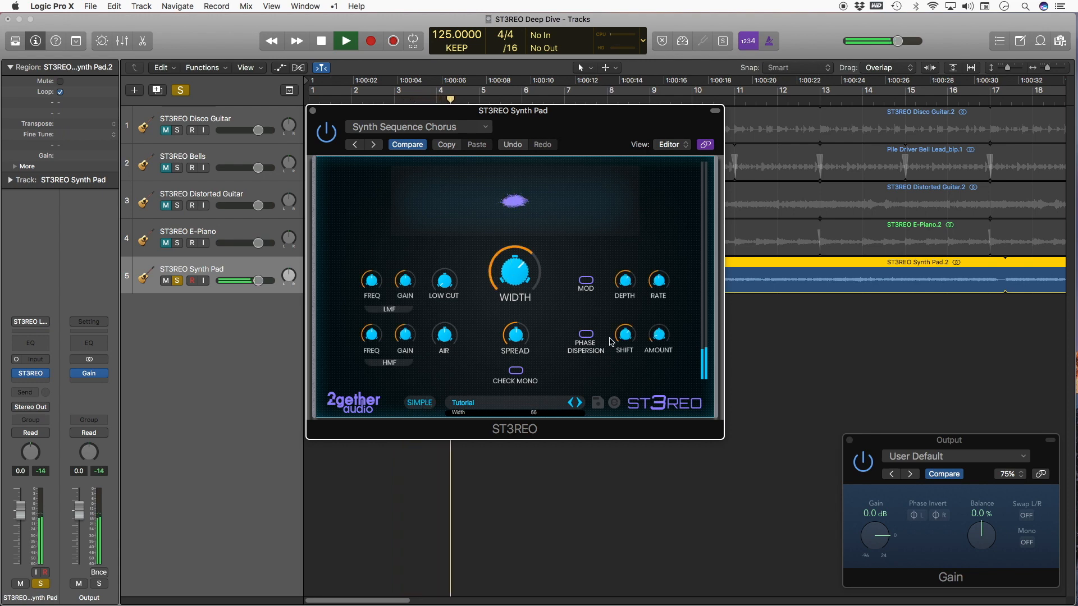
{"action": "left_click", "coordinate": [589, 335]}
{"action": "left_click_drag", "start_coordinate": [653, 333], "coordinate": [672, 274]}
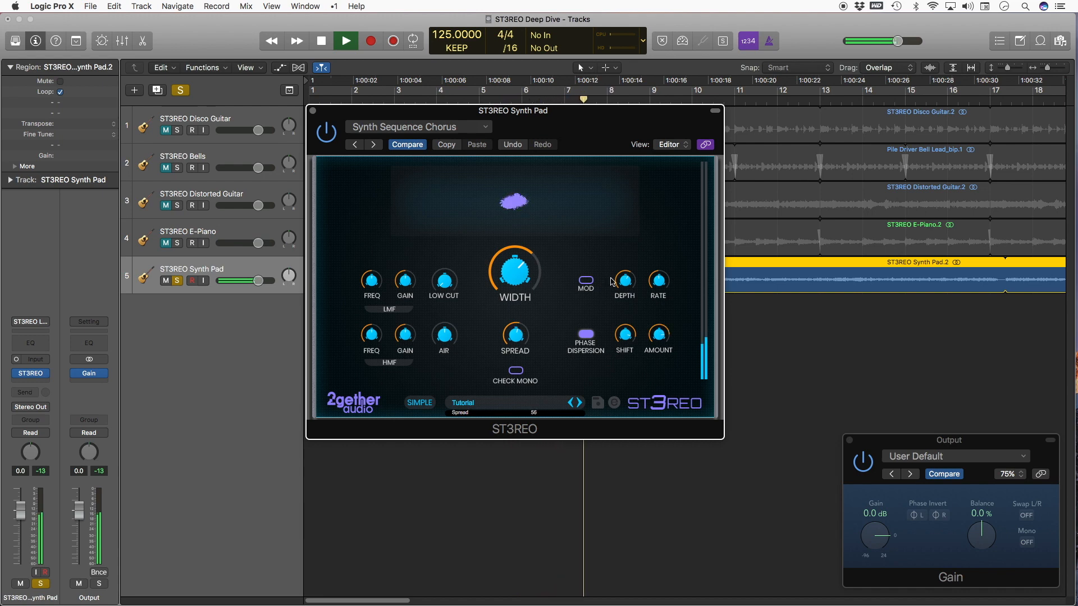
Enable Mod on the Synth Pad, set Air to 9.2 dB and Spread to 71, raise Low Cut, and lower the Mod Rate.
{"action": "left_click", "coordinate": [587, 281]}
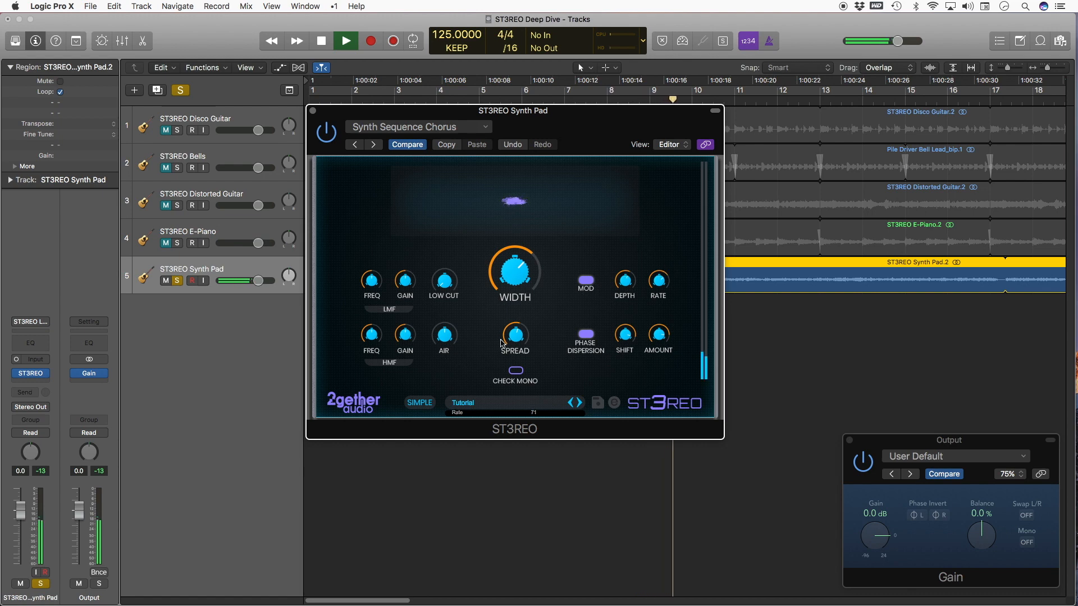
{"action": "left_click_drag", "start_coordinate": [447, 338], "coordinate": [456, 302]}
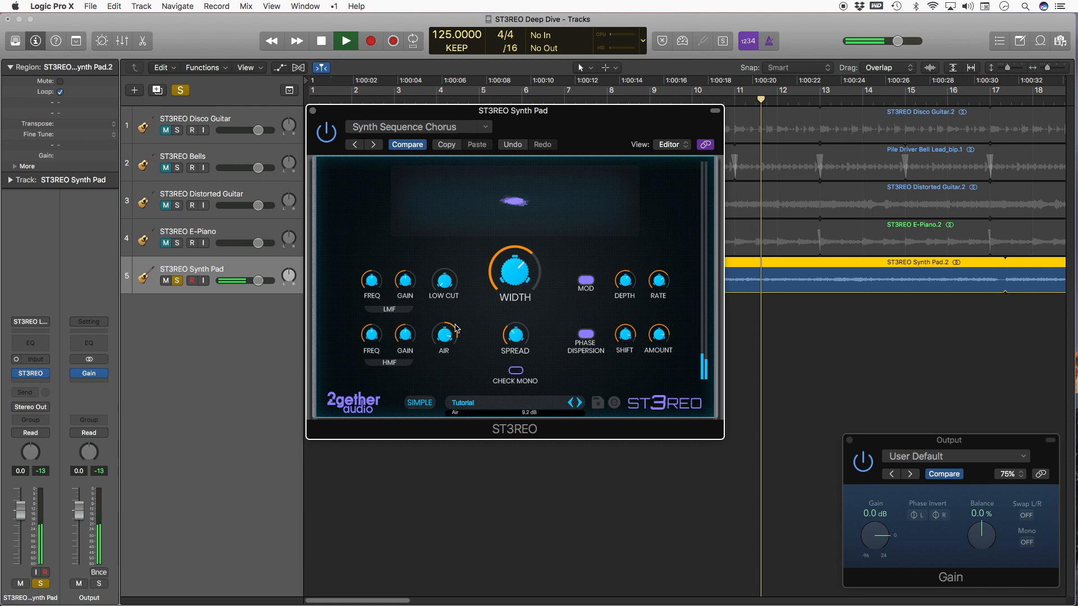
{"action": "left_click_drag", "start_coordinate": [447, 265], "coordinate": [449, 247]}
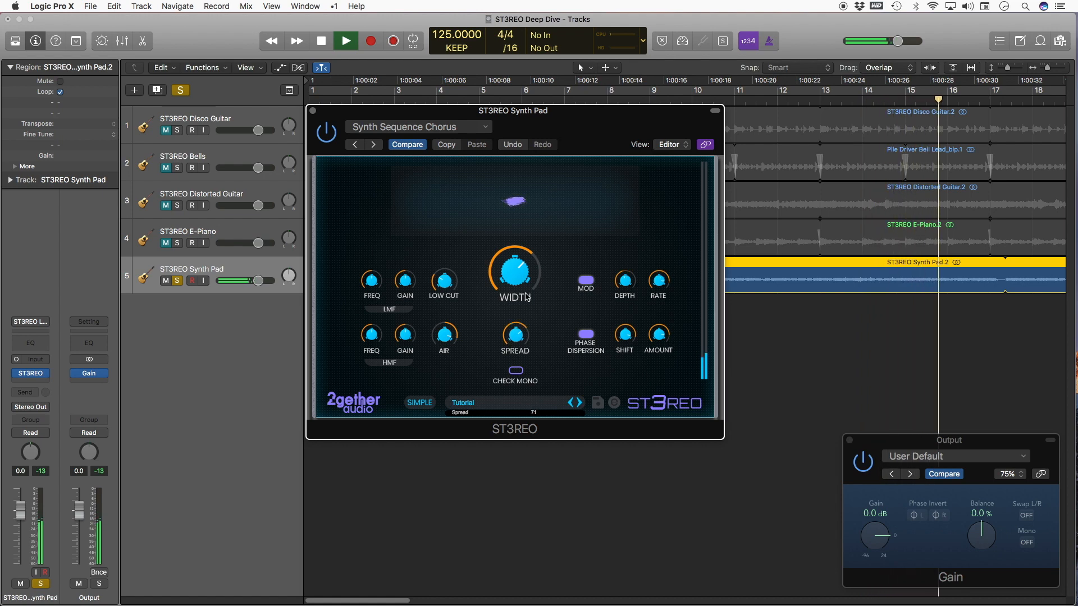
{"action": "left_click_drag", "start_coordinate": [657, 277], "coordinate": [659, 319]}
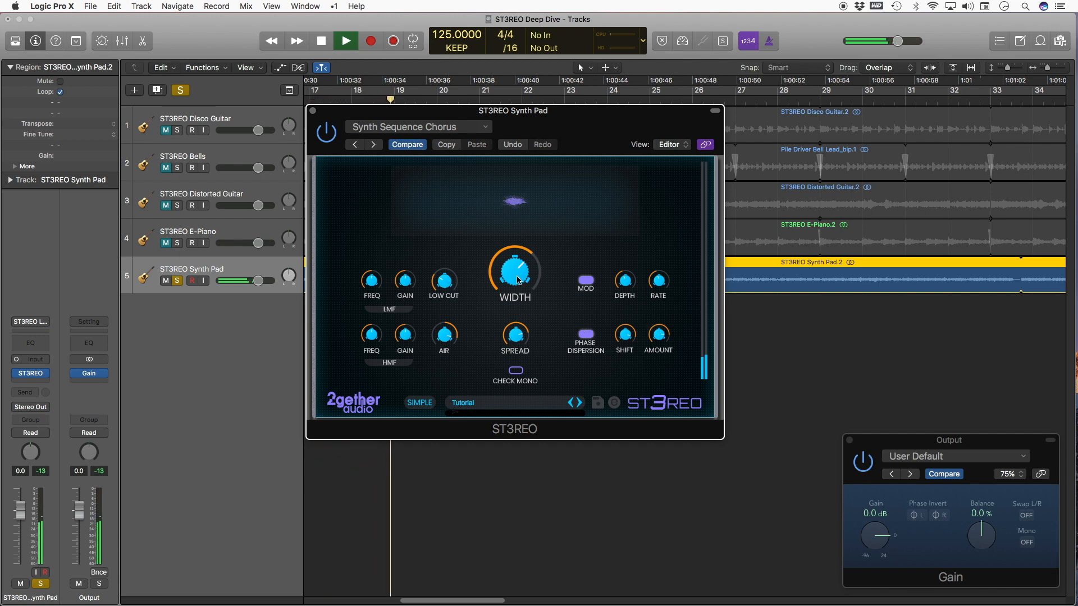
Compare the Synth Pad at Width 0 and with Width restored, turn Mod off, and return playback to the project start.
{"action": "left_click_drag", "start_coordinate": [517, 280], "coordinate": [526, 431]}
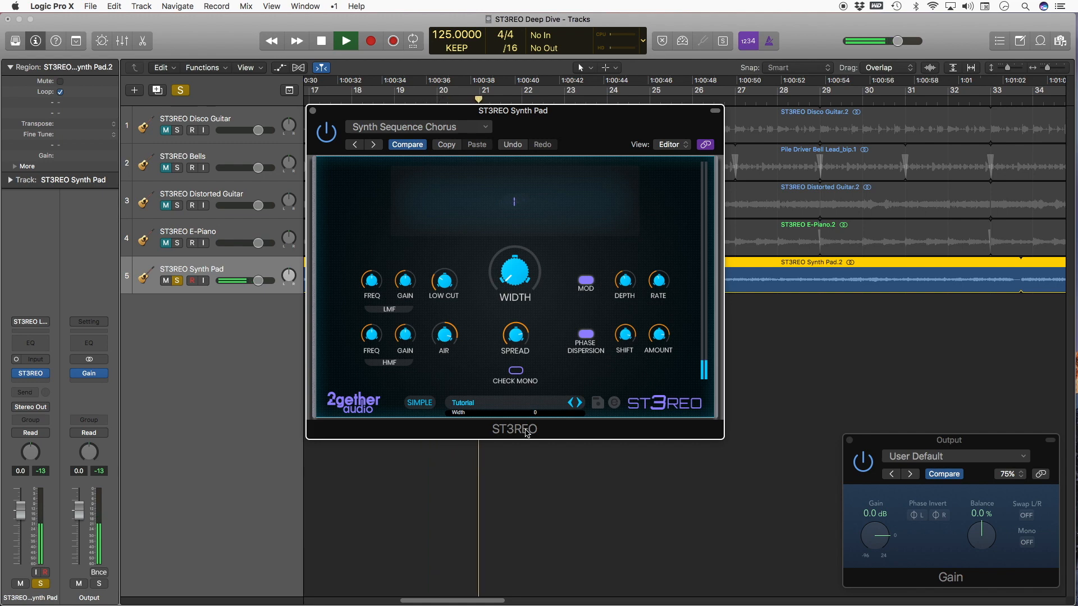
{"action": "left_click_drag", "start_coordinate": [526, 433], "coordinate": [543, 285]}
{"action": "left_click", "coordinate": [586, 280]}
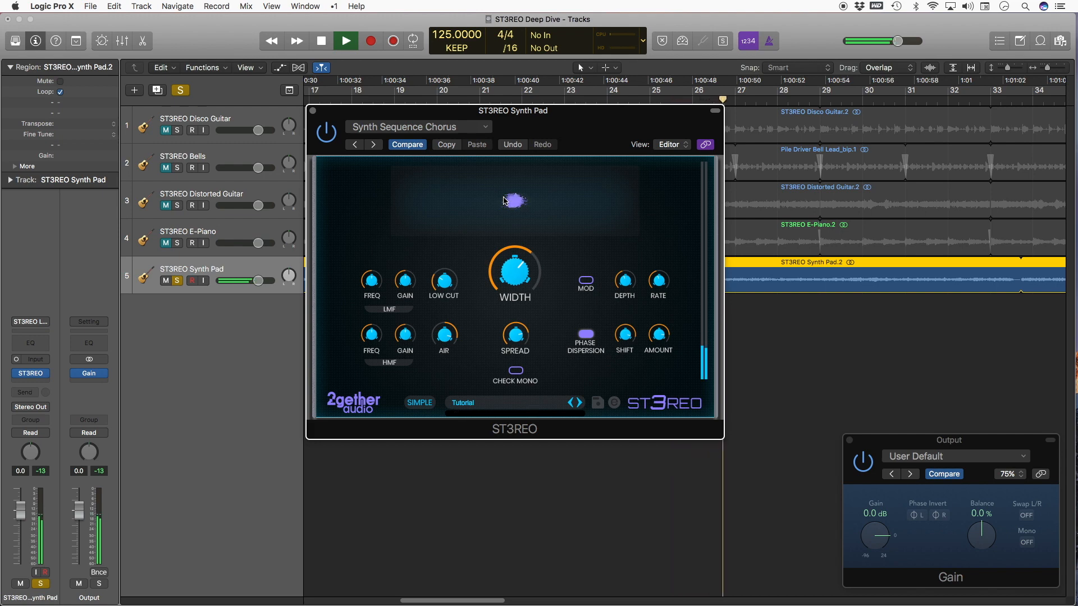
{"action": "double_click", "coordinate": [321, 41]}
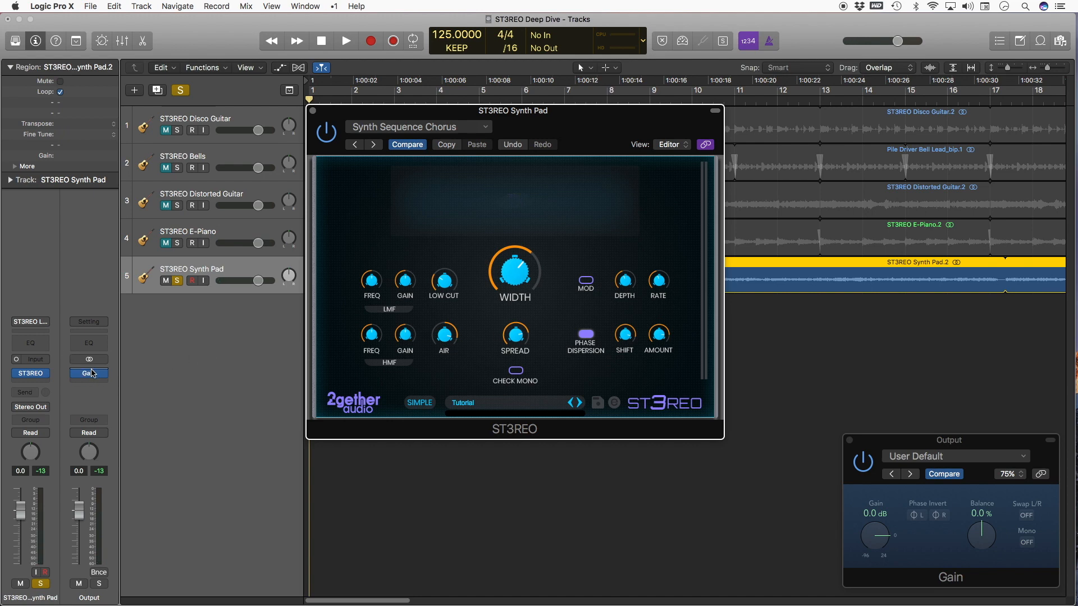
Play the Synth Pad and compare it in stereo and mono using Mono on the output's Gain plug-in, leaving Mono on.
{"action": "left_click", "coordinate": [1026, 542]}
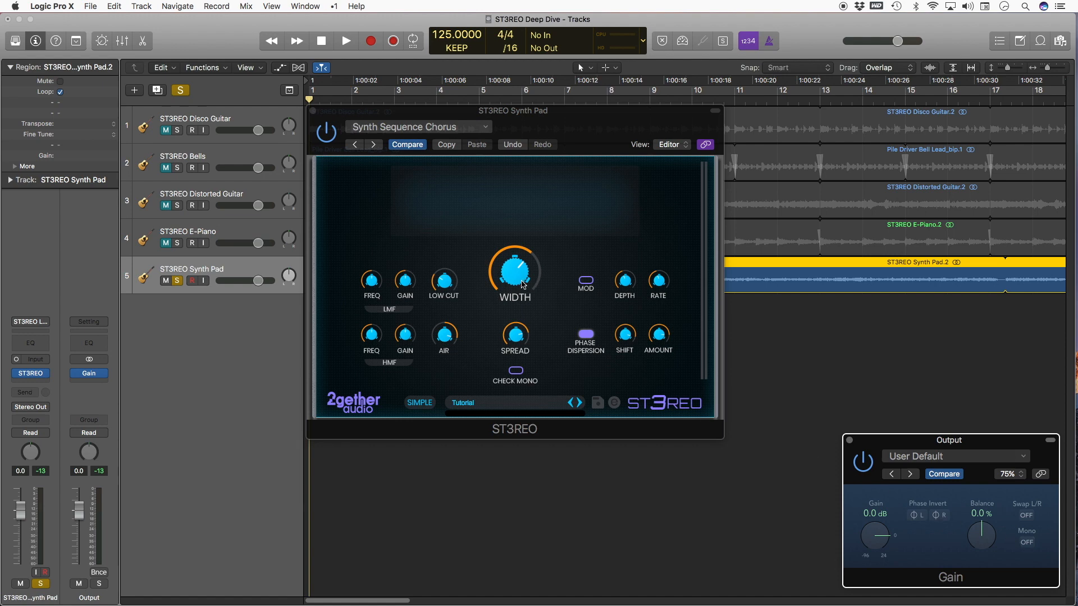
{"action": "left_click", "coordinate": [345, 41]}
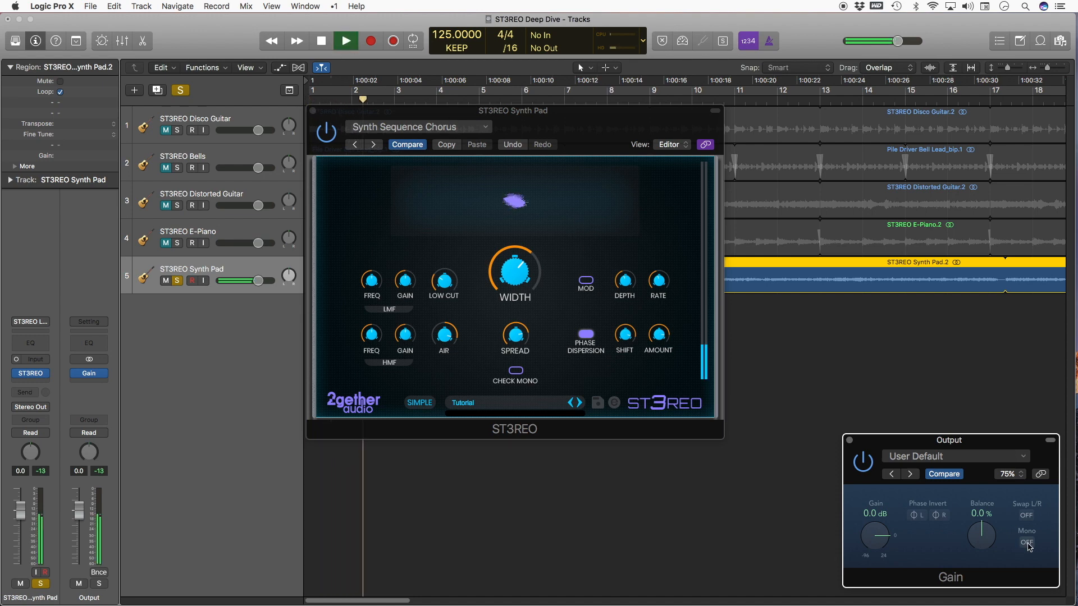
{"action": "left_click", "coordinate": [1027, 543]}
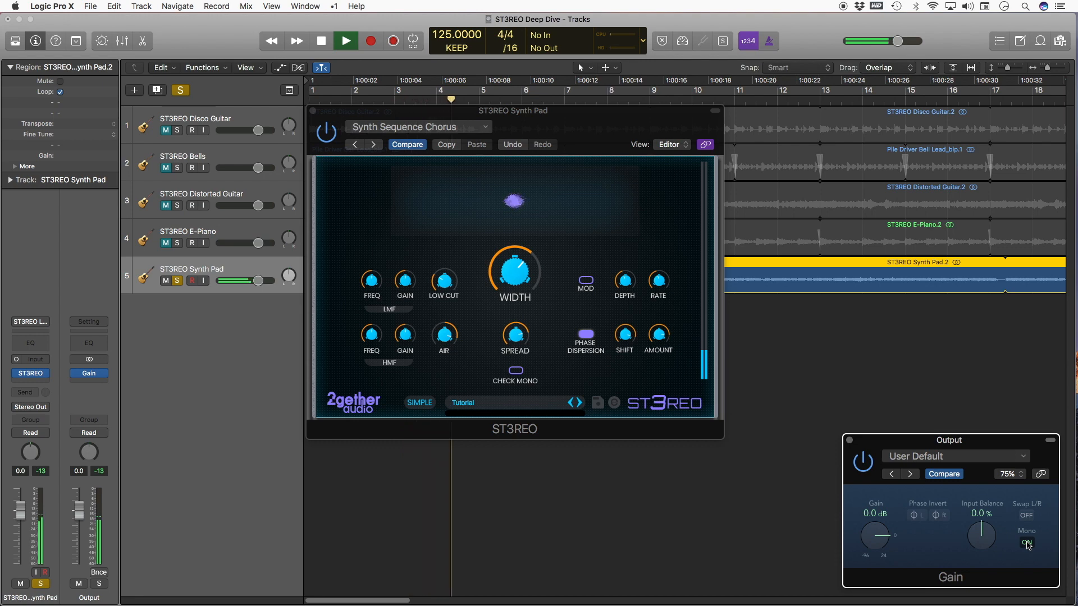
{"action": "left_click", "coordinate": [1026, 542]}
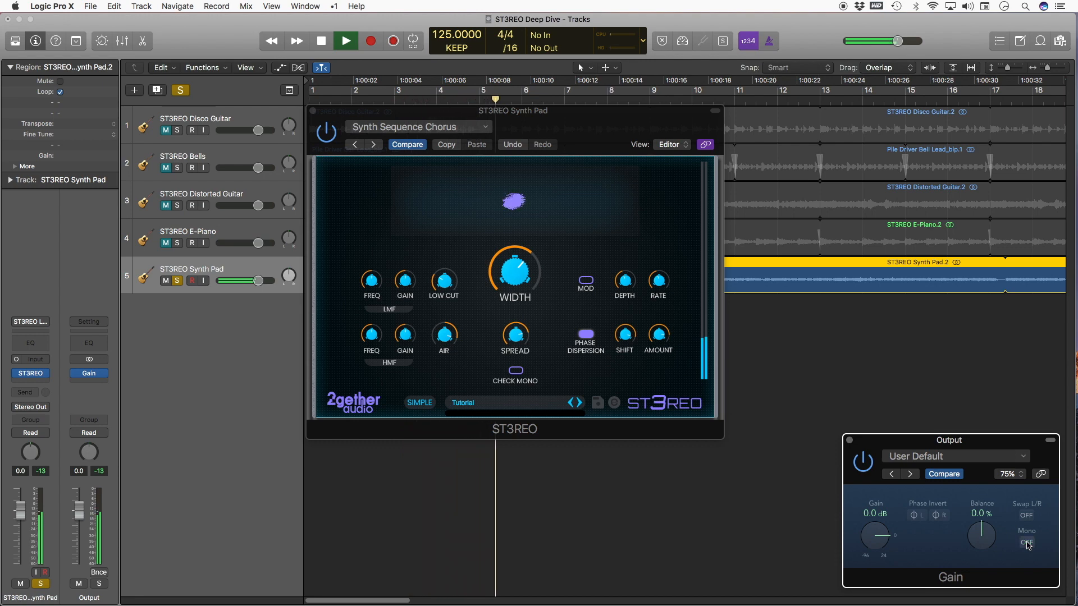
{"action": "left_click", "coordinate": [1027, 543]}
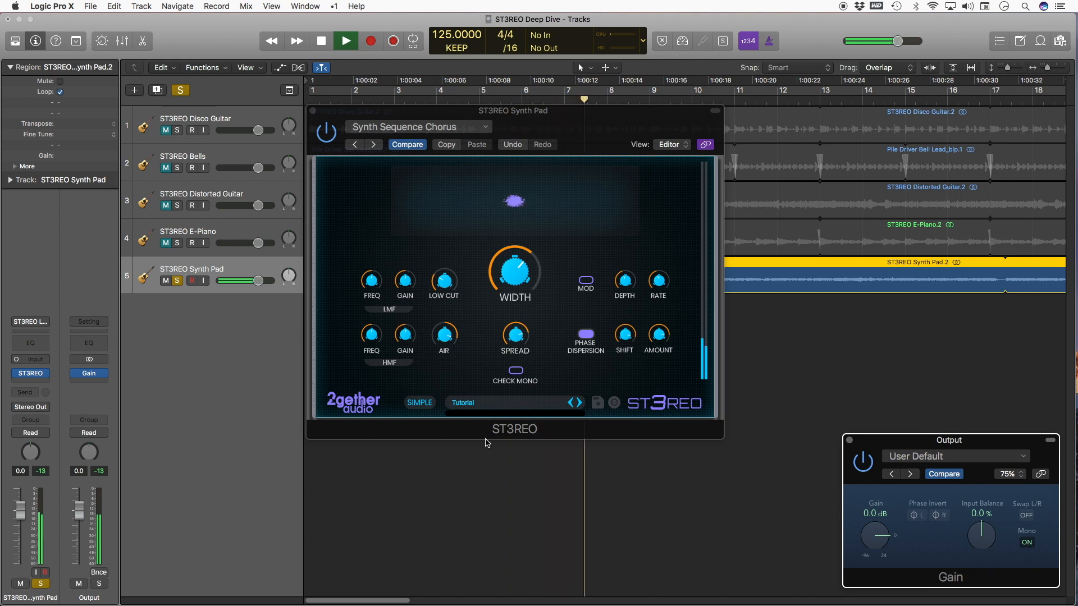
Compare the mono output with ST3REO bypassed and re-enabled on the Synth Pad, then turn off Mono in the Gain plug-in.
{"action": "left_click", "coordinate": [21, 376]}
{"action": "key", "text": "Escape"}
{"action": "left_click", "coordinate": [20, 375]}
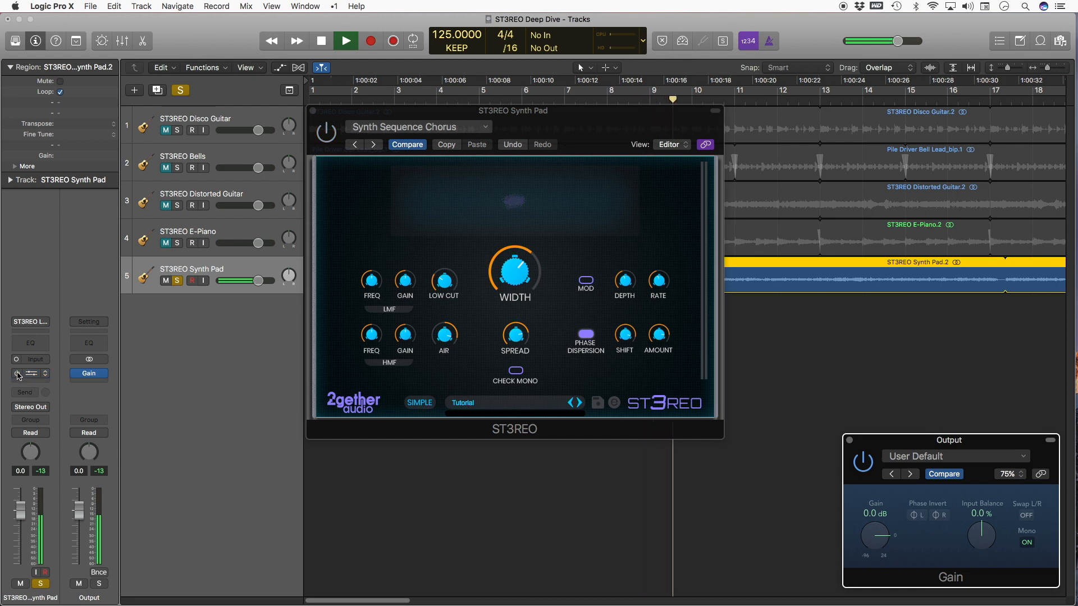
{"action": "left_click", "coordinate": [18, 375]}
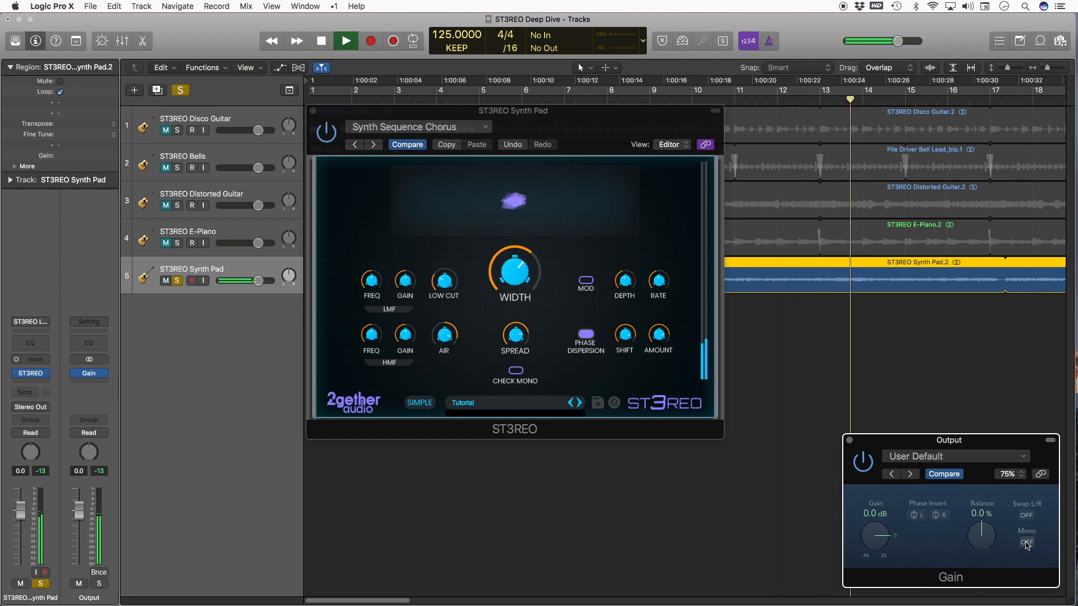
Raise Width, set Spread to 13, and enable Mod in the Synth Pad's ST3REO.
{"action": "left_click", "coordinate": [586, 280]}
{"action": "mouse_move", "coordinate": [660, 275]}
{"action": "mouse_move", "coordinate": [660, 275]}
{"action": "left_mouse_down"}
{"action": "mouse_move", "coordinate": [663, 263]}
{"action": "mouse_move", "coordinate": [630, 262]}
{"action": "mouse_move", "coordinate": [664, 262]}
{"action": "left_mouse_up"}
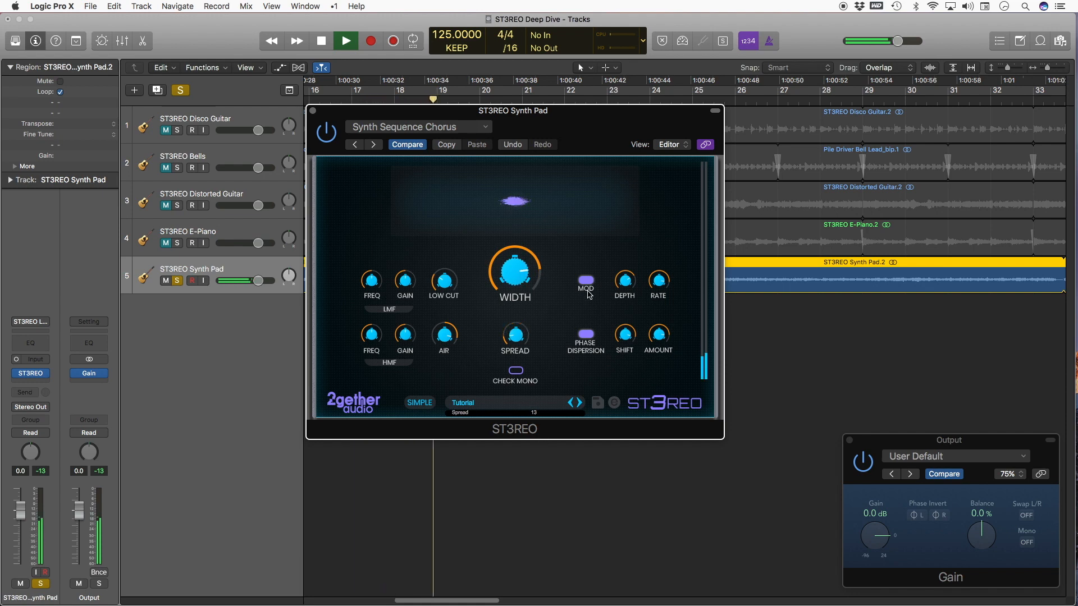
Check the Synth Pad in mono using the output Gain's Mono and ST3REO's Check Mono, switching each back off.
{"action": "left_click", "coordinate": [1027, 542]}
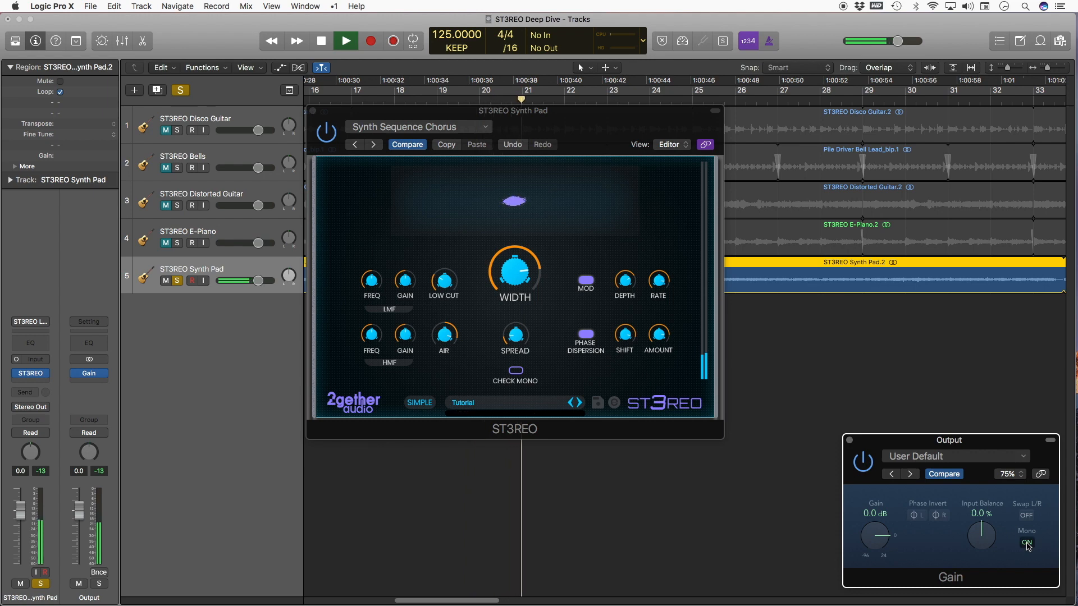
{"action": "left_click", "coordinate": [1027, 542]}
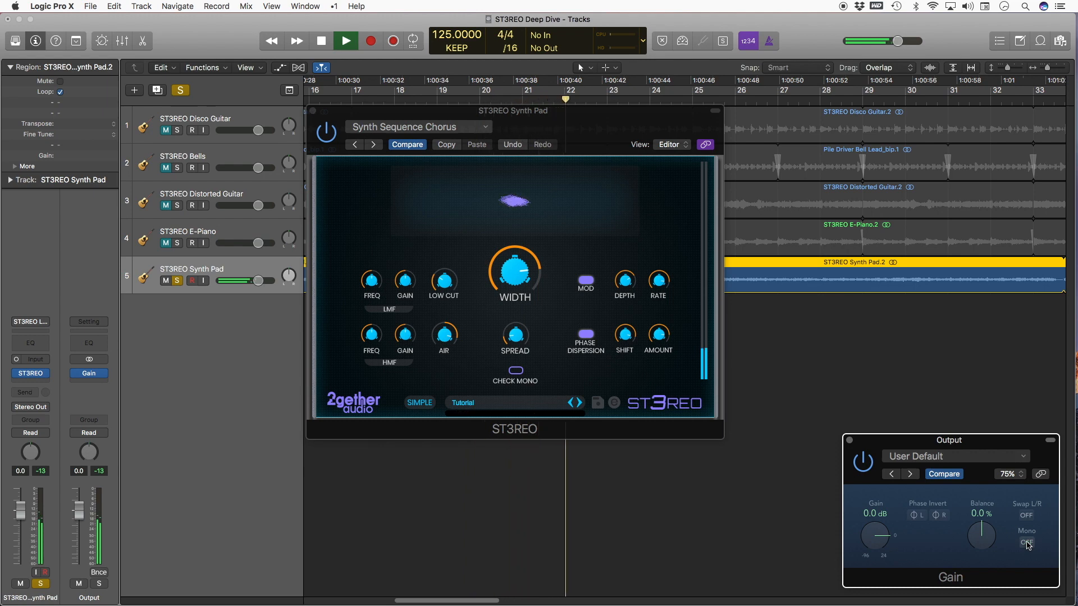
{"action": "left_click", "coordinate": [516, 371]}
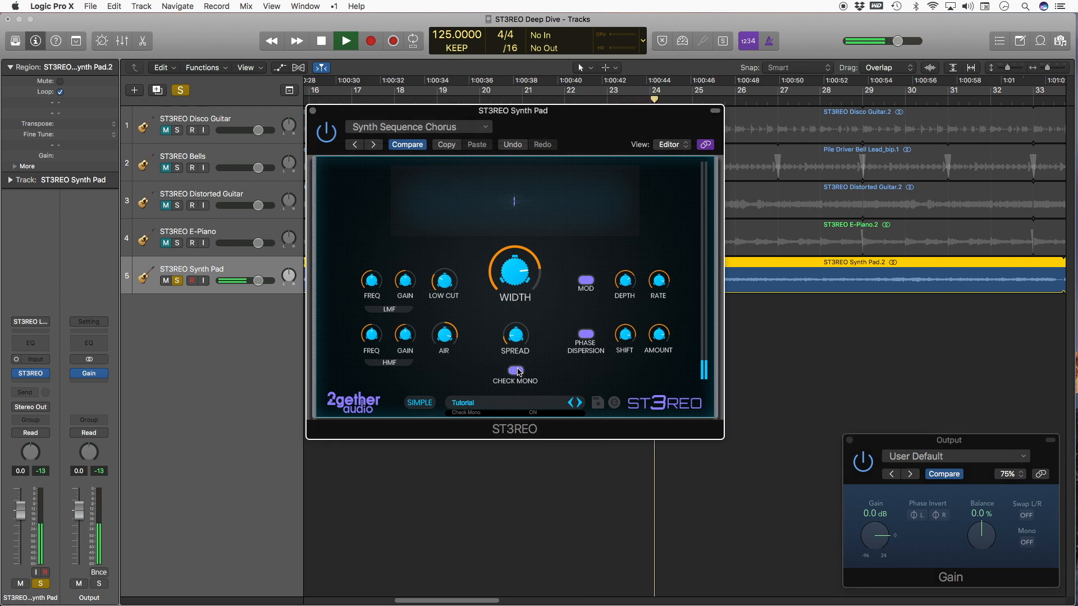
{"action": "left_click", "coordinate": [518, 371]}
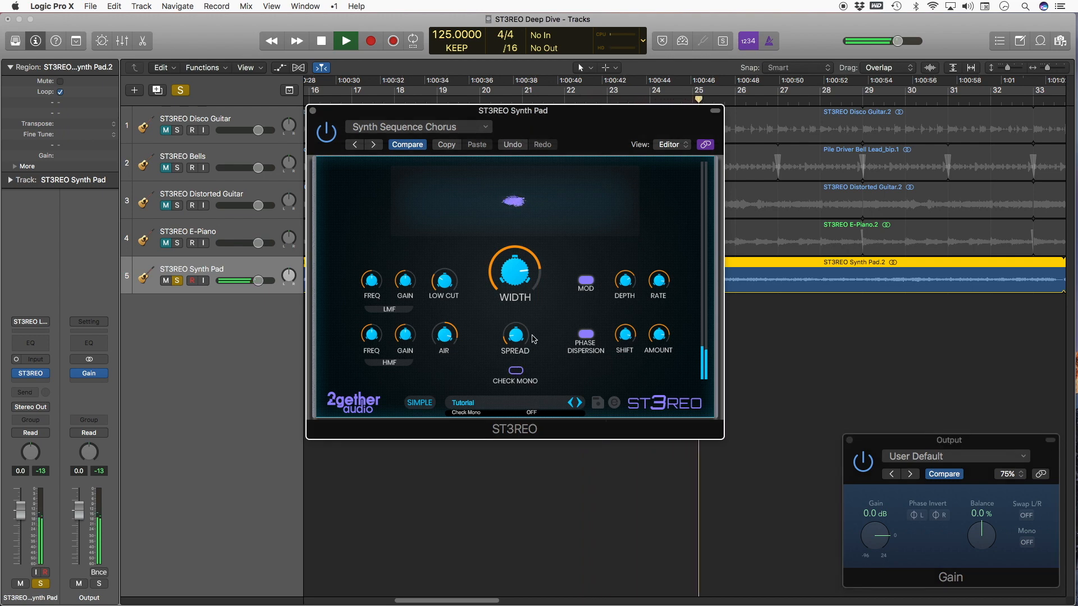
Turn Mod off, recheck the Synth Pad in mono, and stop playback back at the project start.
{"action": "left_click", "coordinate": [586, 281]}
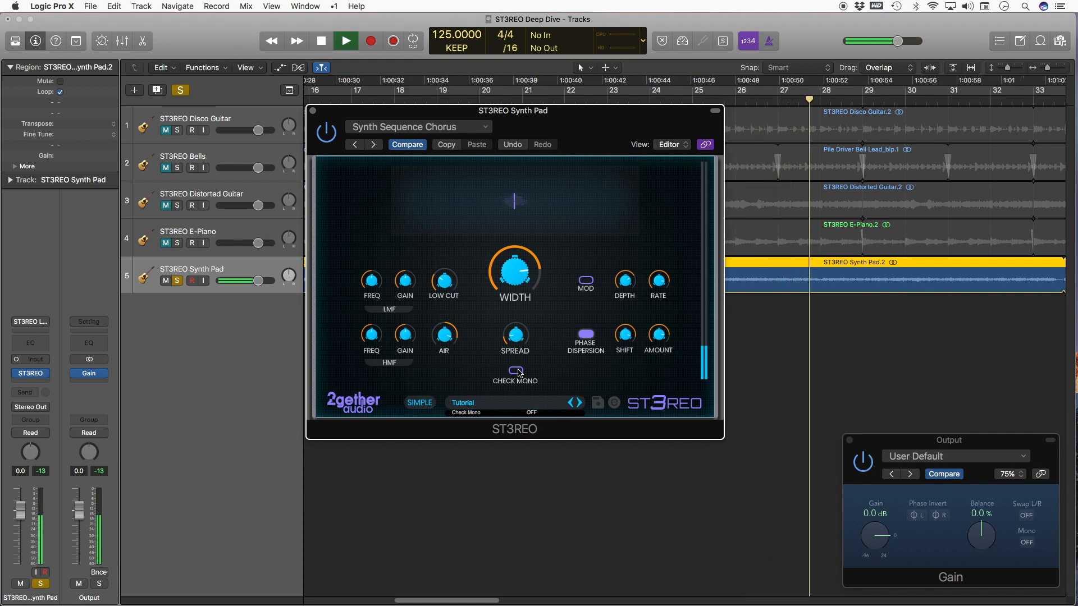
{"action": "left_click", "coordinate": [1027, 543]}
{"action": "left_click", "coordinate": [1027, 543]}
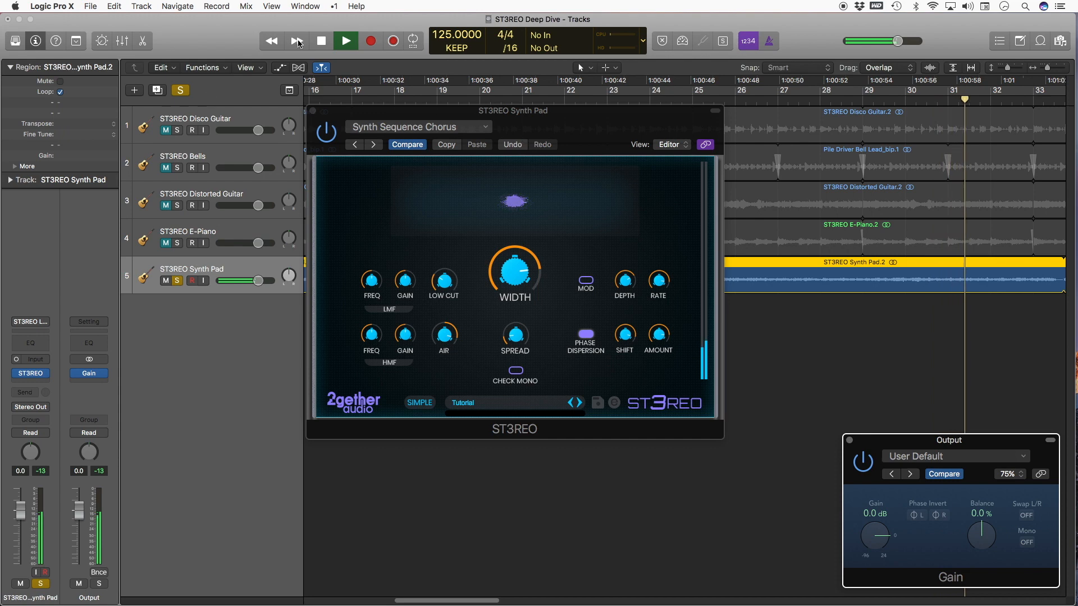
{"action": "double_click", "coordinate": [321, 42]}
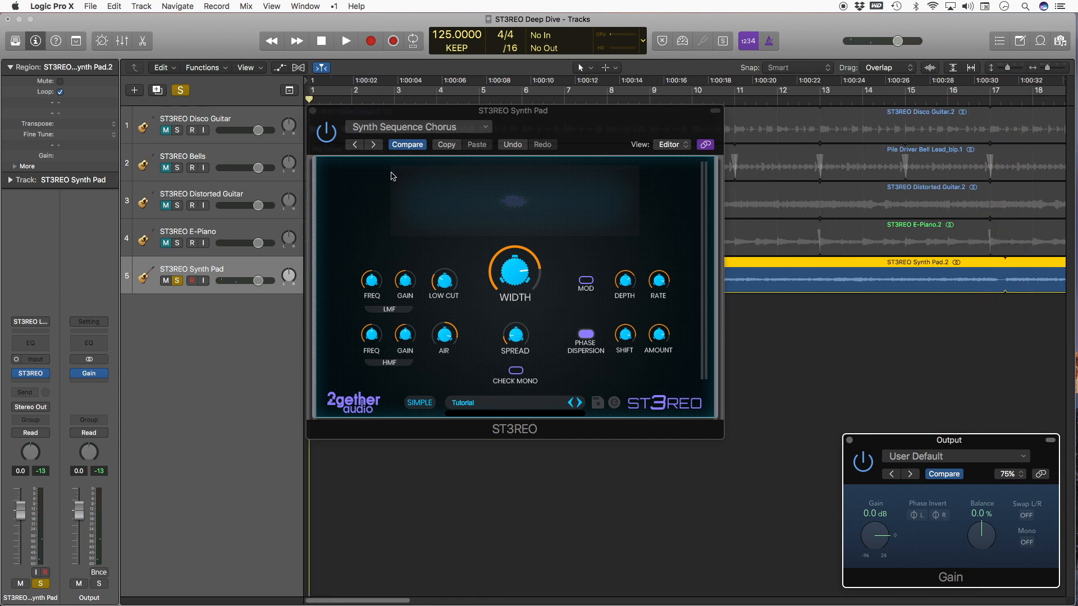